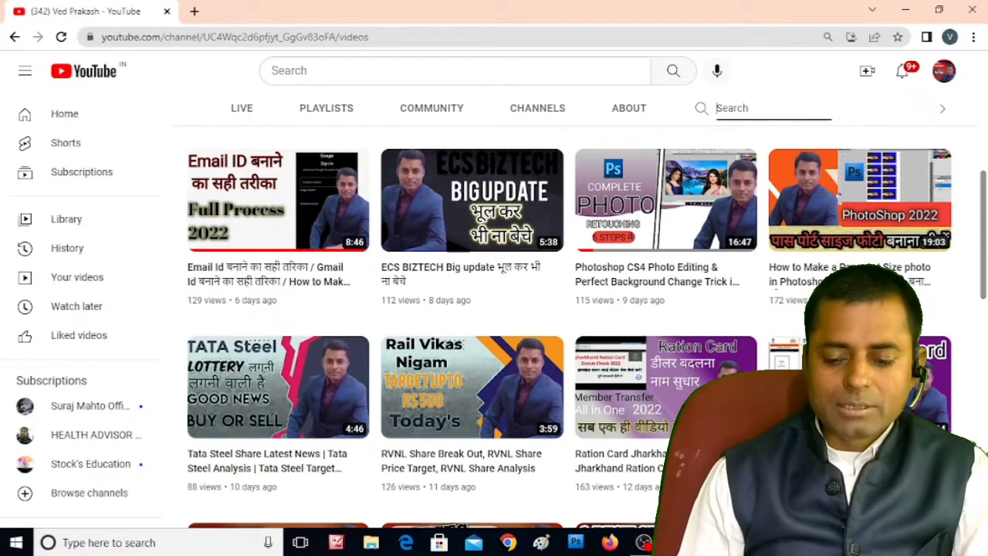
left_click_drag(984, 245, 985, 139)
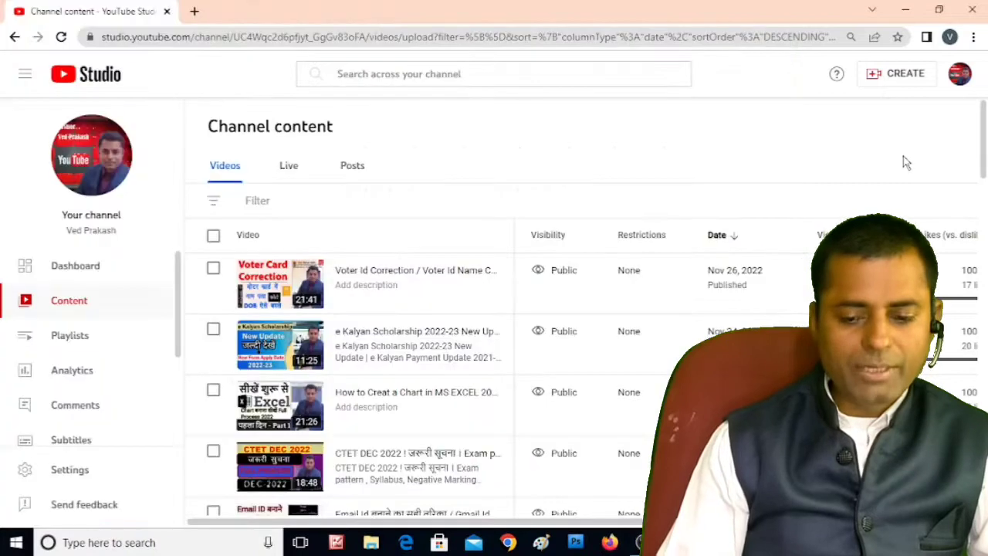
left_click(905, 162)
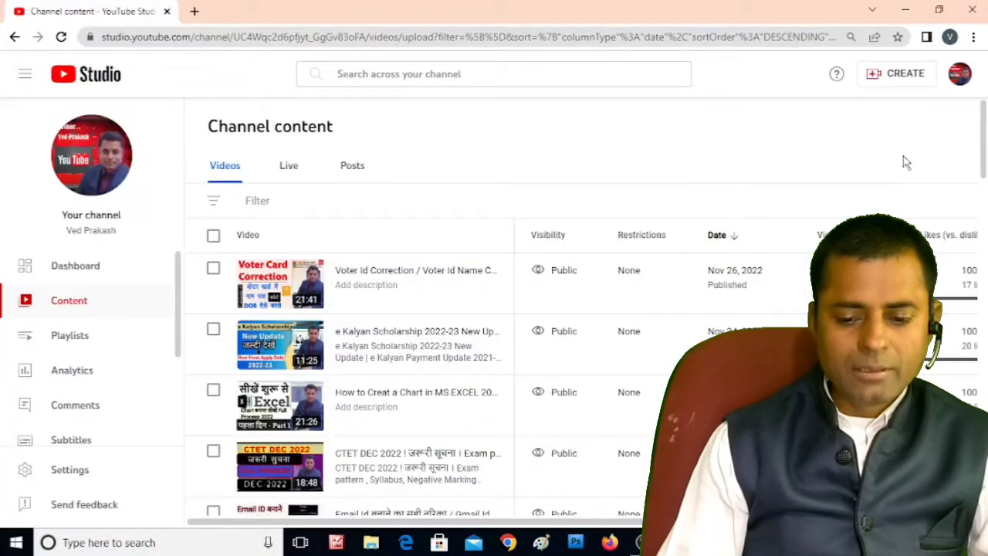
- Start a new video upload and choose the file VN20221127_074801 from the Downloads folder
left_click(880, 81)
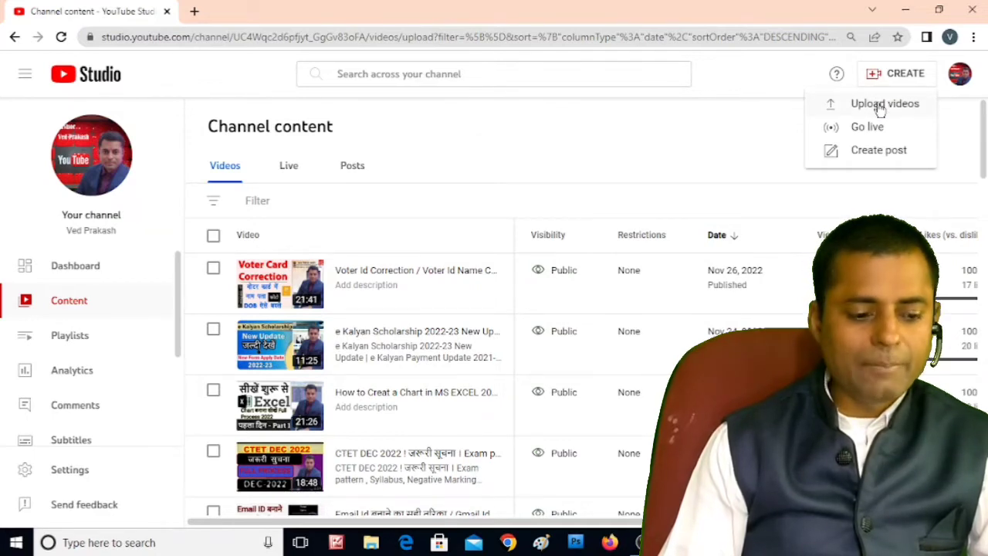
left_click(880, 108)
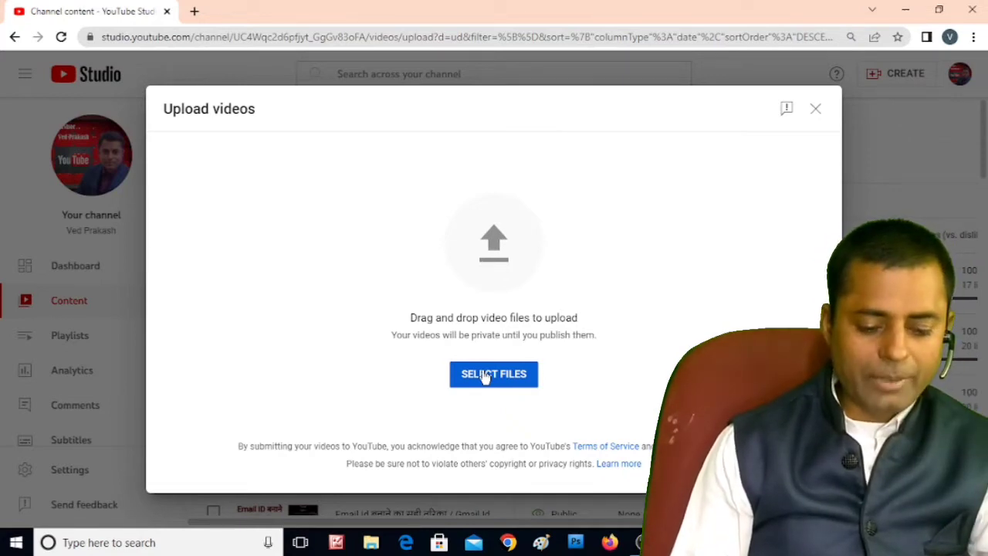
left_click(485, 376)
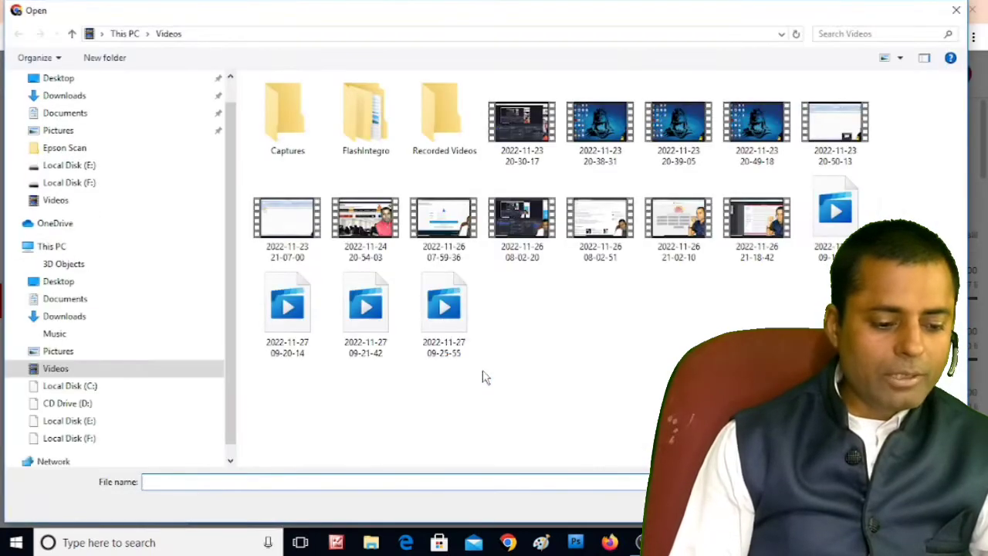
left_click(64, 95)
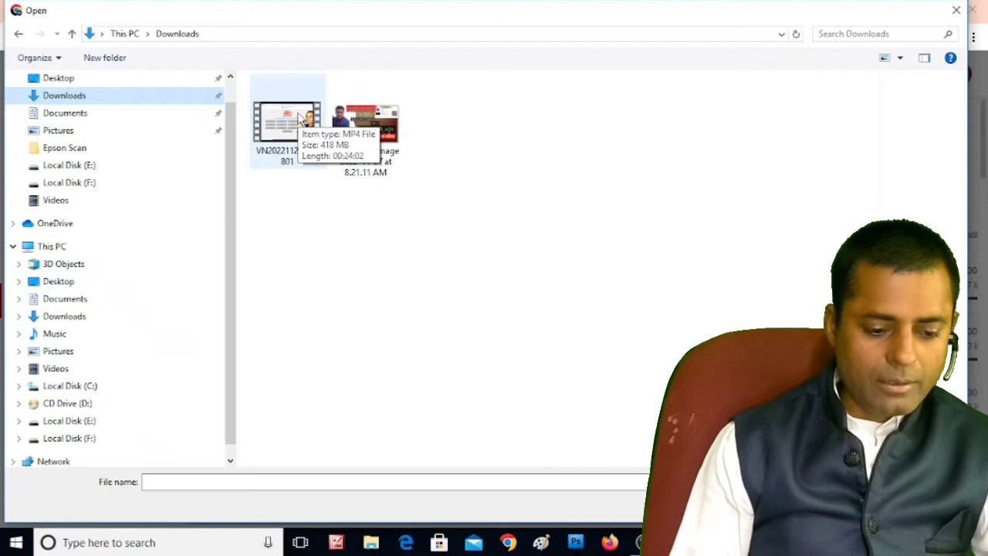
left_click(301, 116)
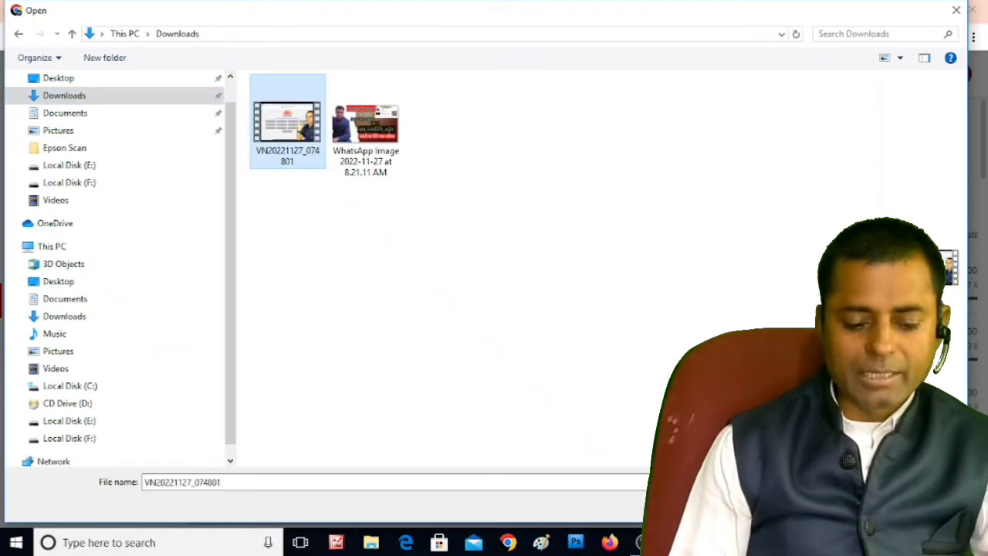
key("Return")
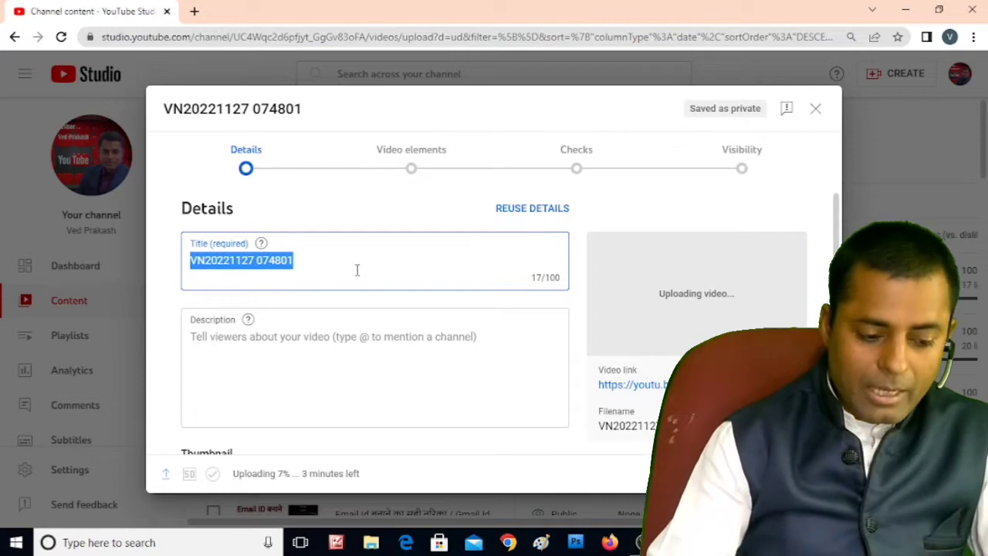
- Replace the video title with "How To Change Address In Aadhar Card Online | aadhar me address kaise change kare – 2022", copied from the Word document
key("BackSpace")
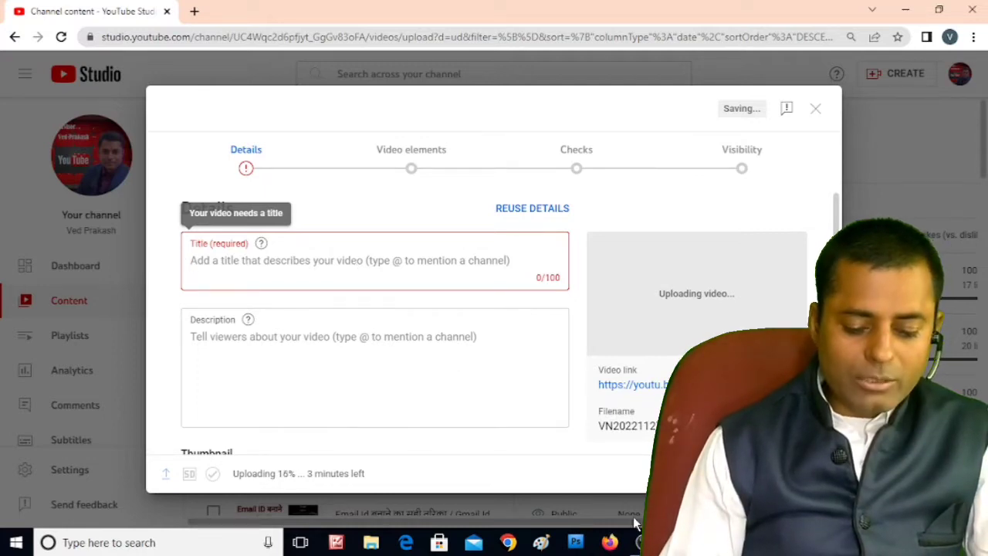
key("alt+Tab")
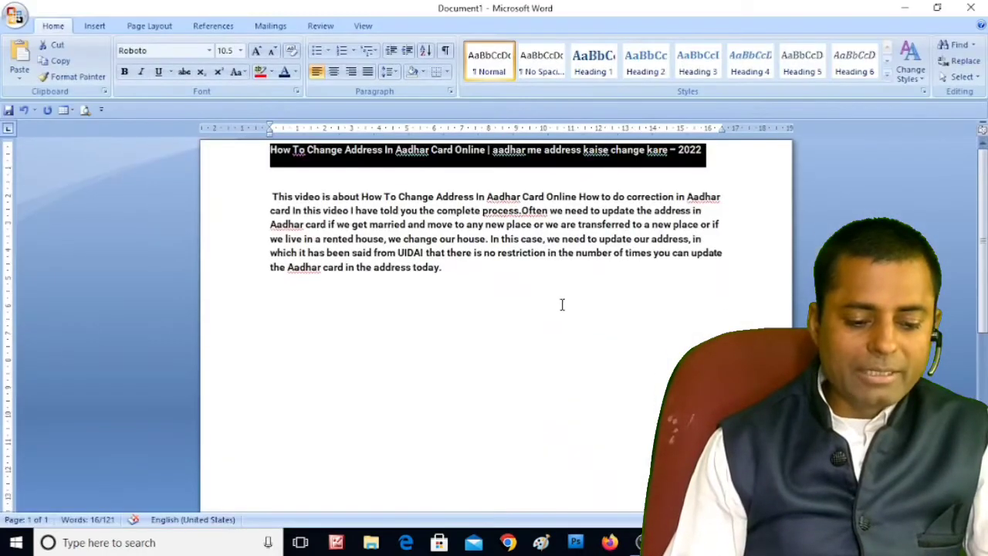
left_click(725, 155)
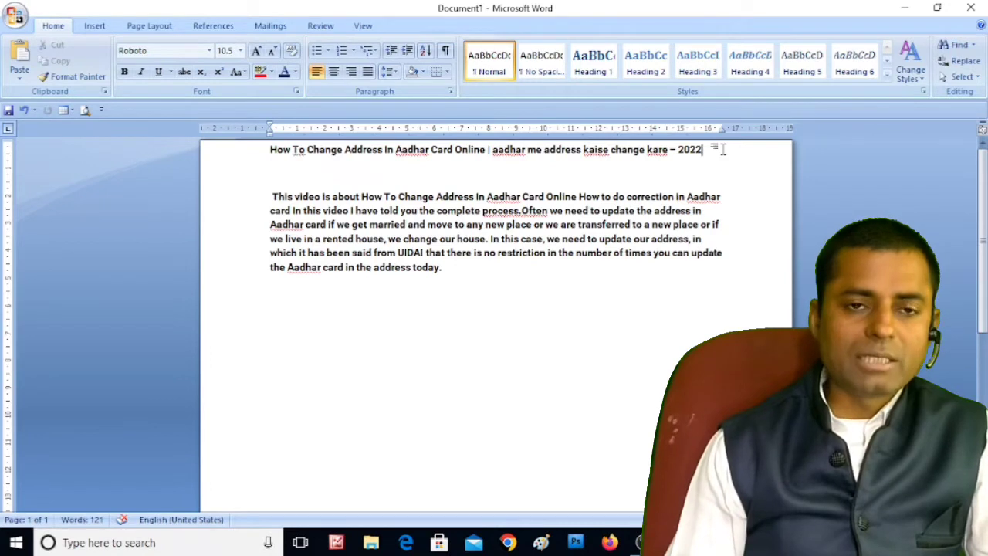
left_click_drag(718, 150, 154, 148)
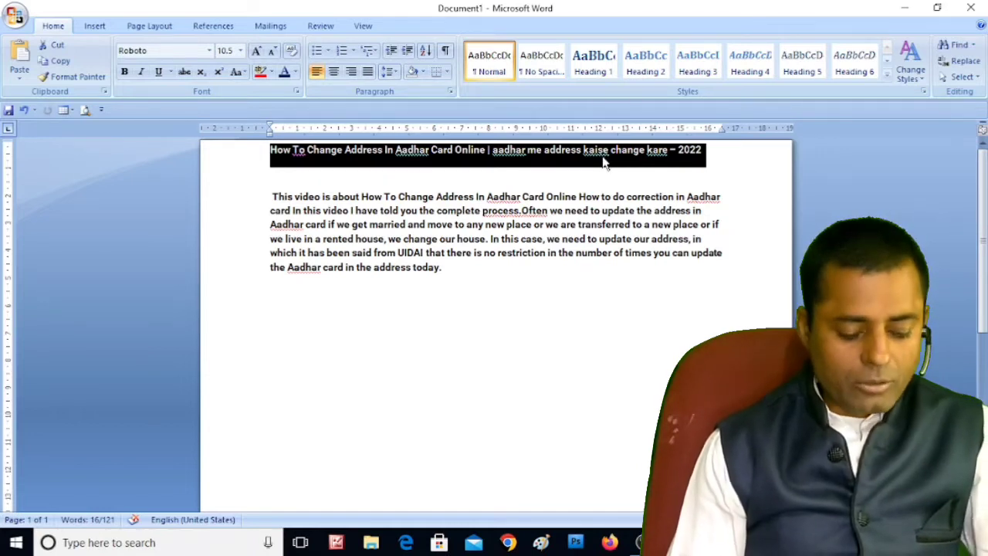
key("ctrl+c")
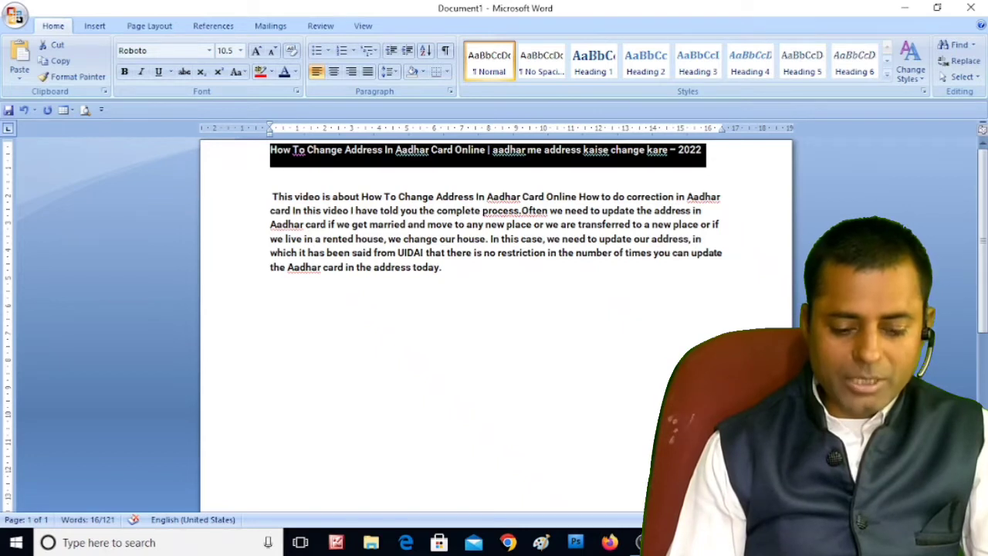
key("alt+Tab")
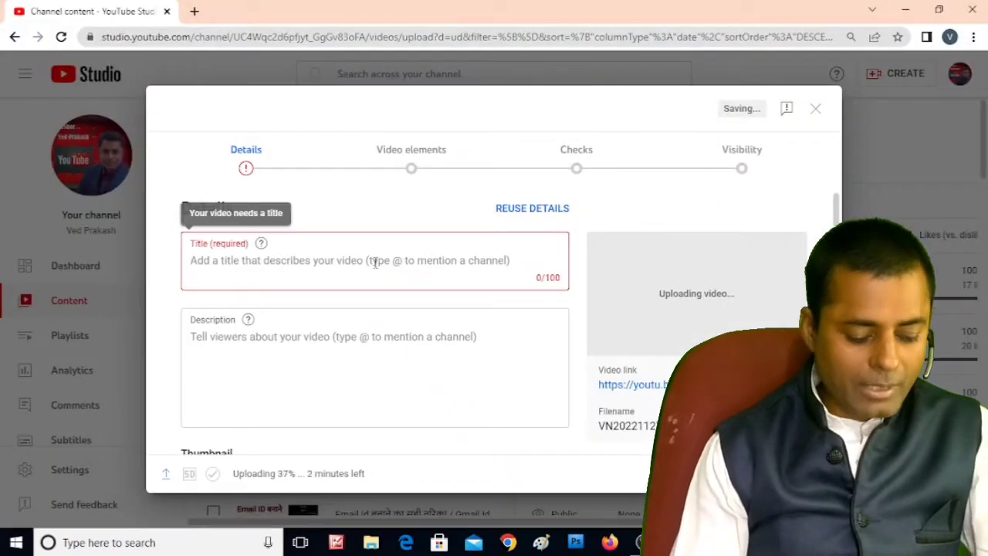
key("ctrl+v")
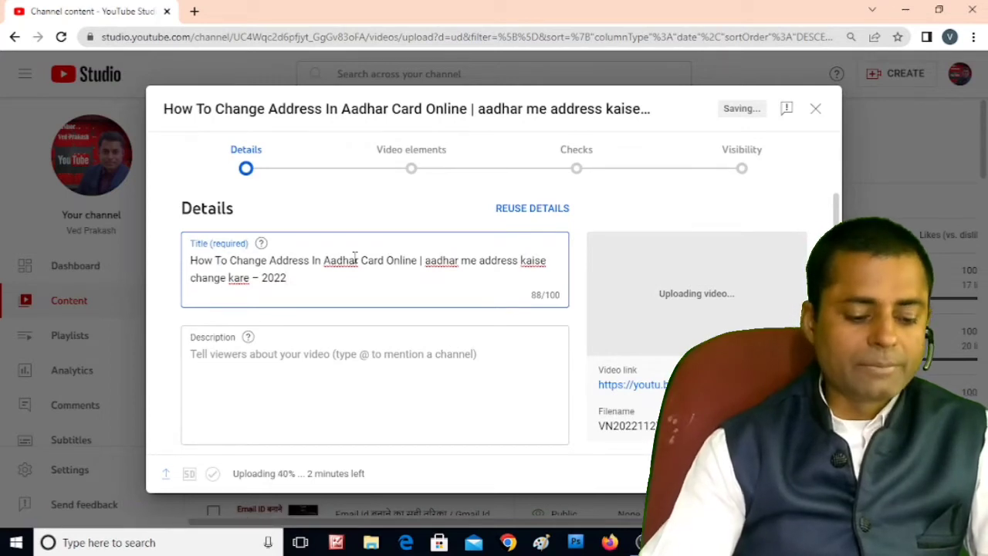
- Fill the video description with the entire text of the Word document, including its title line and the paragraph about changing the Aadhar address
left_click(269, 357)
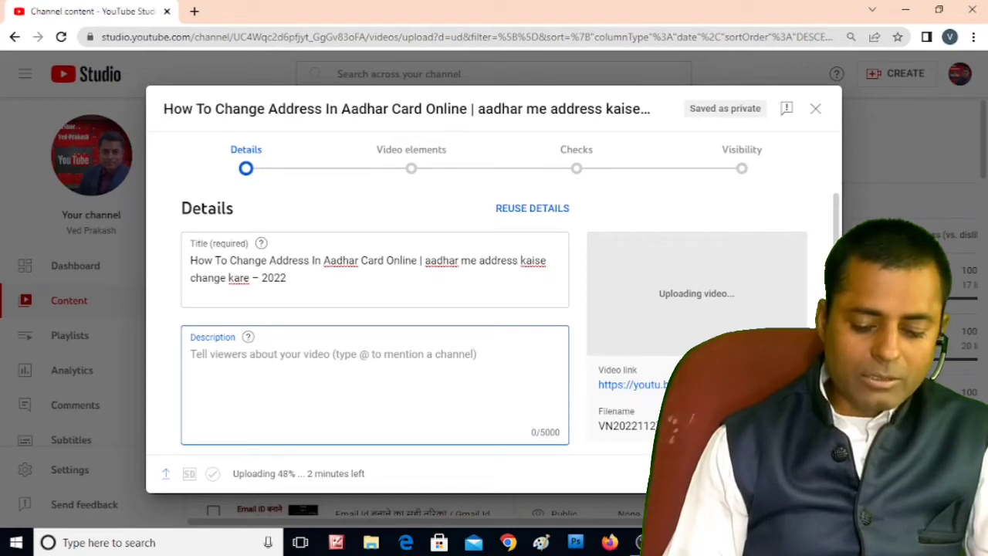
key("alt+Tab")
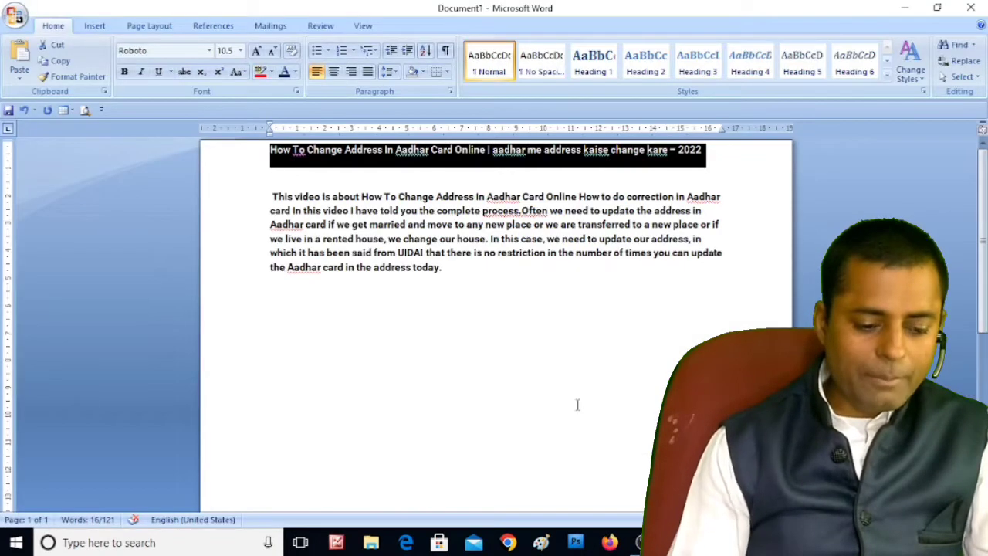
left_click(528, 318)
key("ctrl+a")
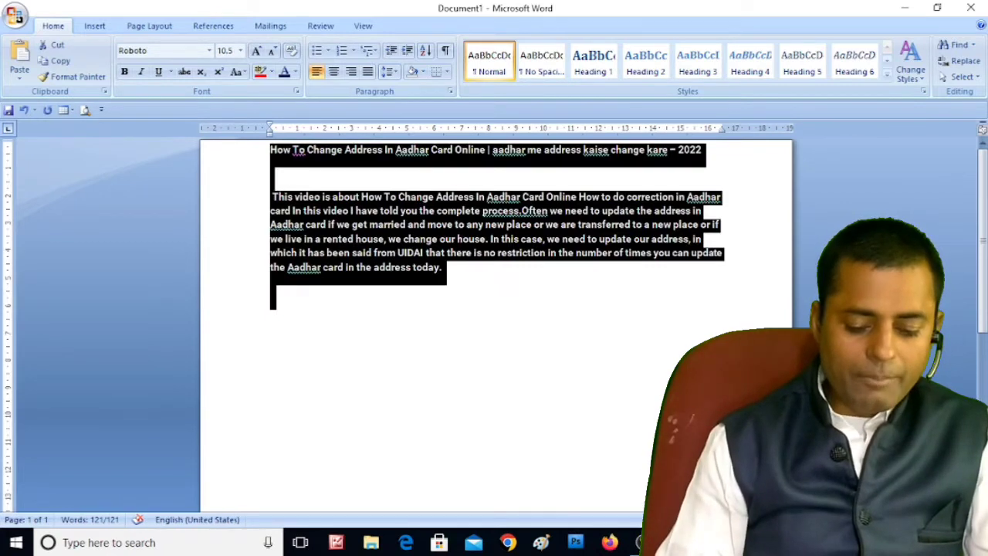
key("alt+Tab")
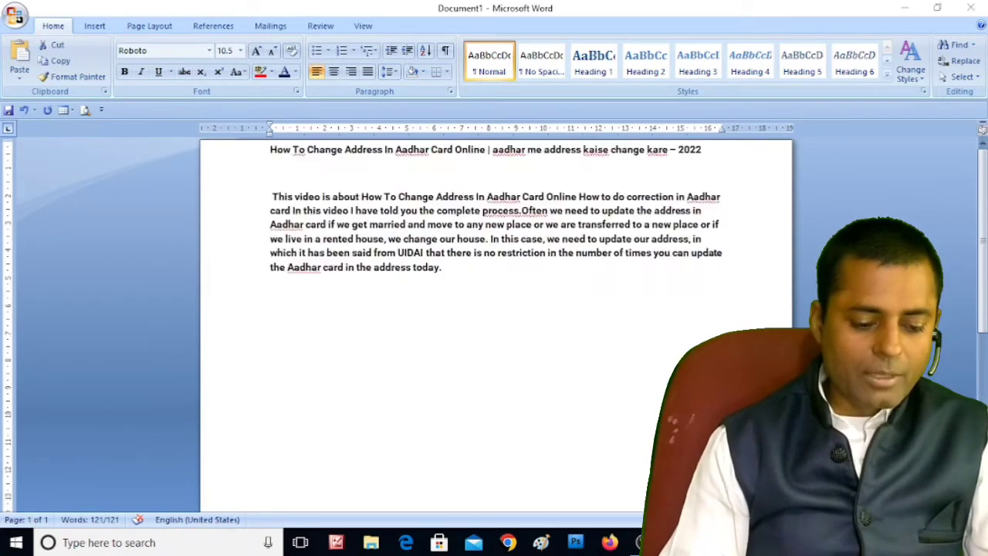
left_click(203, 407)
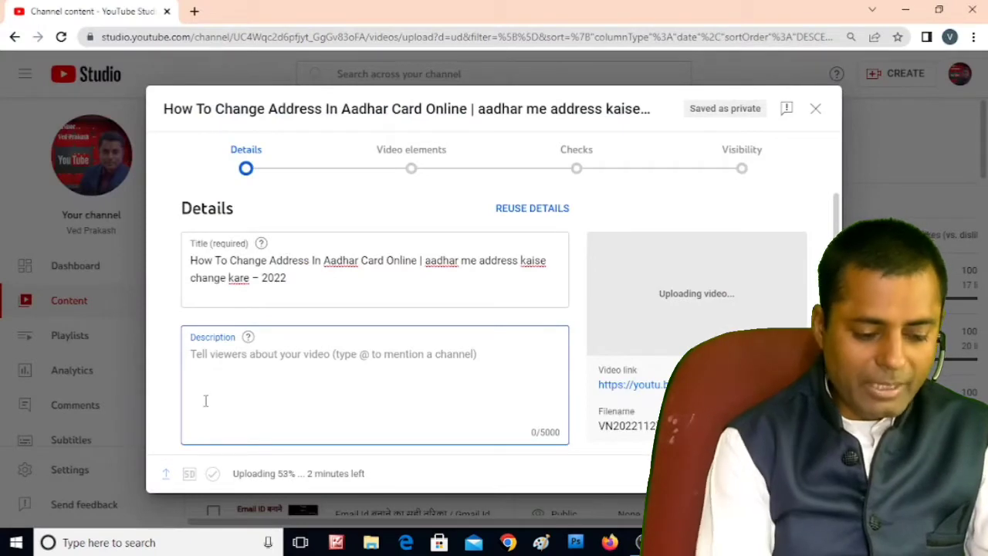
key("ctrl+v")
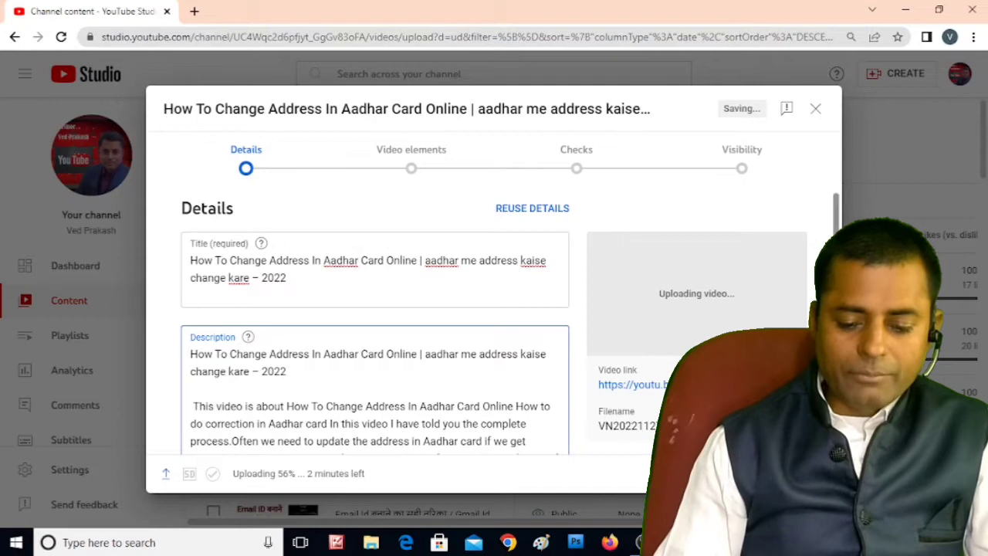
- Preview the image "WhatsApp Image 2022-11-27 at 9.31.21 AM" from Downloads and upload it as the video's thumbnail
scroll(495, 322, "down", 2)
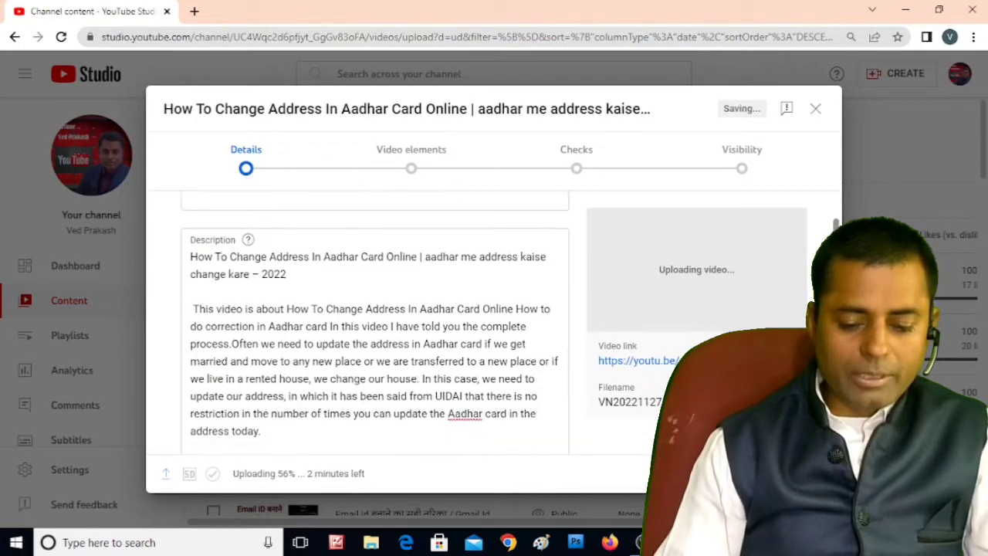
scroll(497, 322, "down", 3)
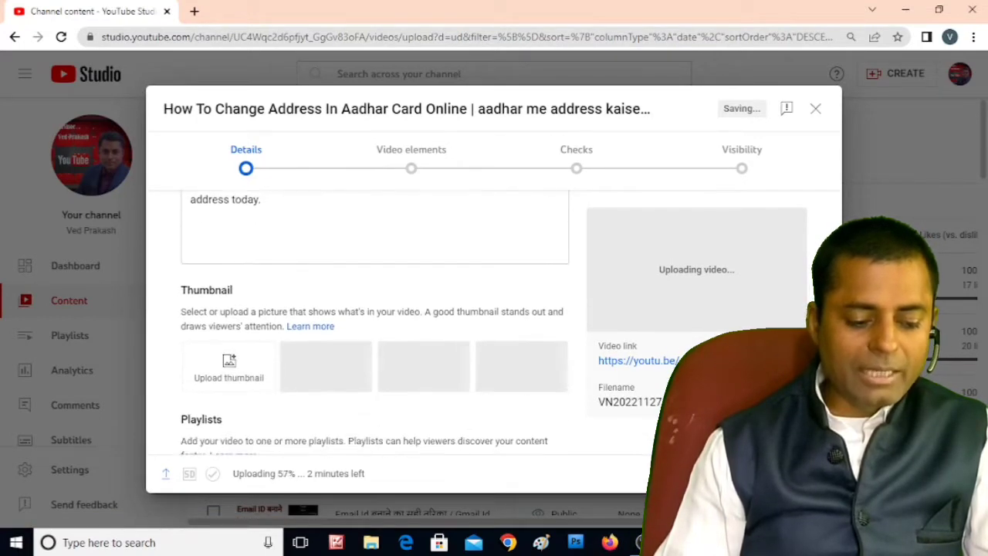
scroll(497, 322, "down", 1)
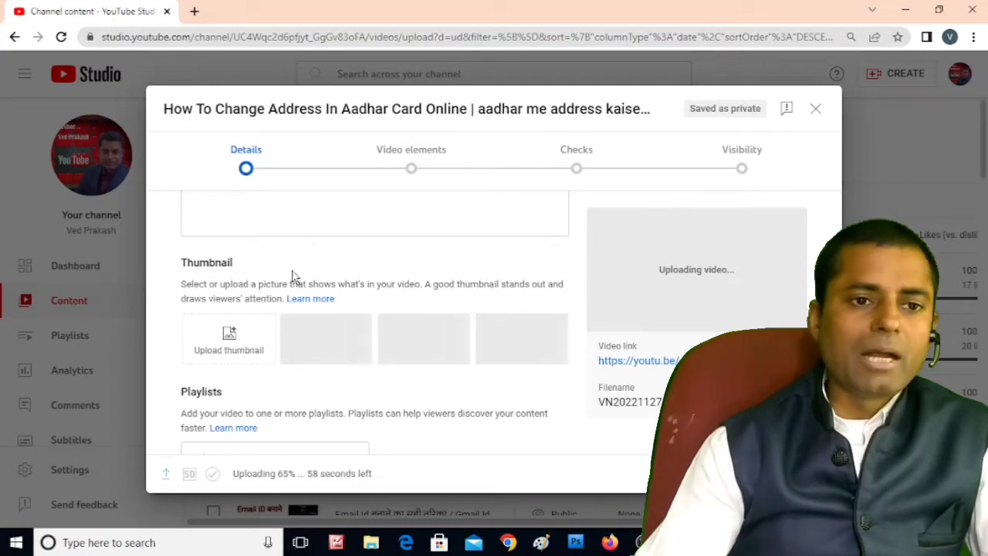
left_click(642, 542)
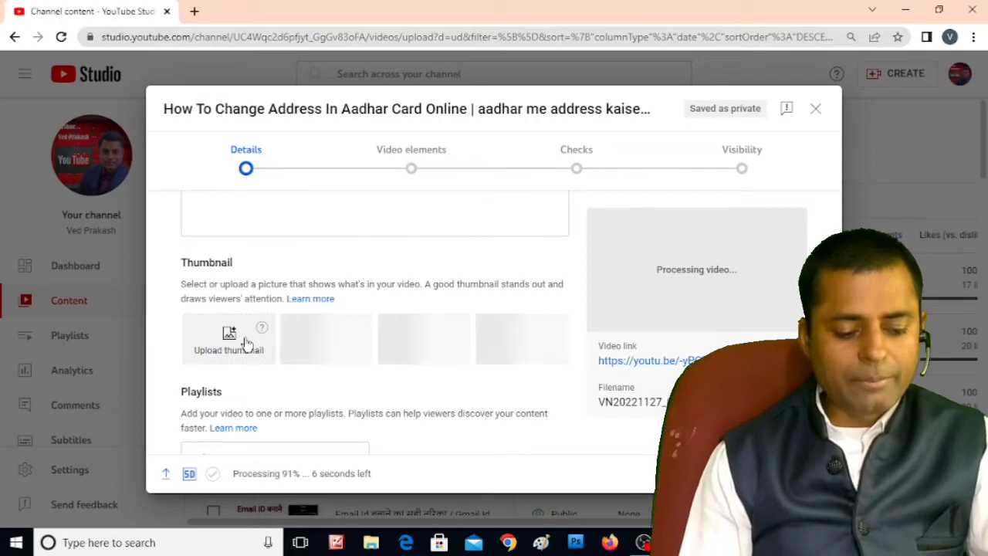
left_click(245, 344)
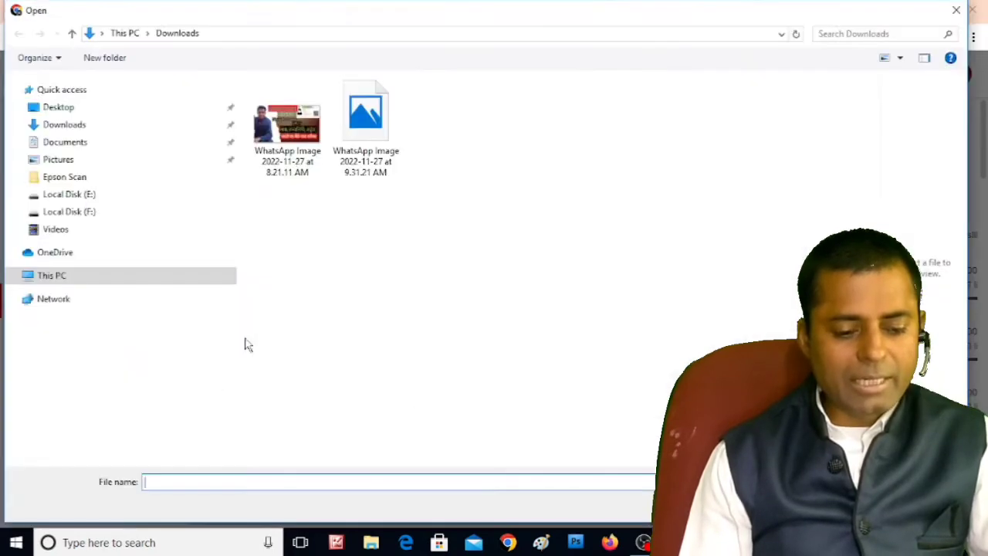
left_click(390, 133)
right_click(389, 133)
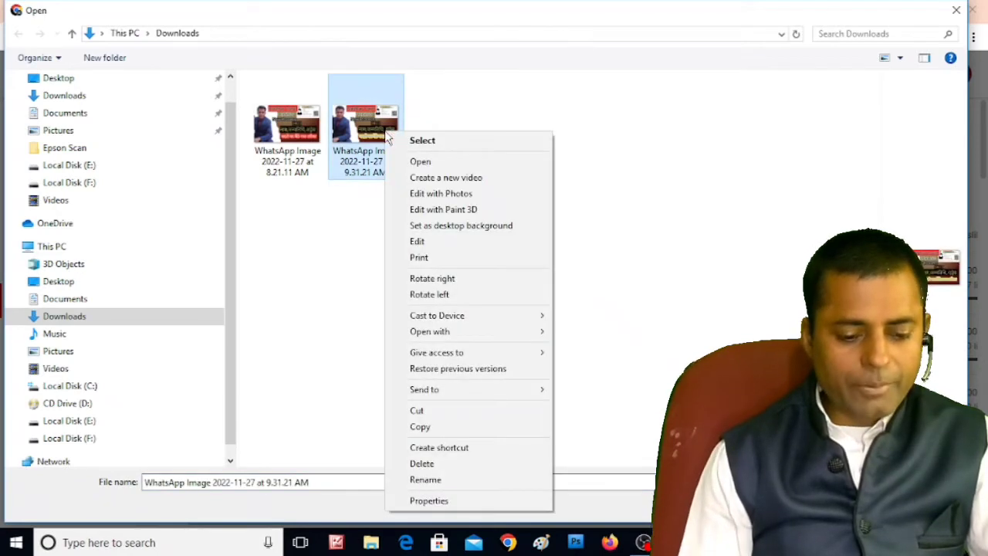
left_click(417, 162)
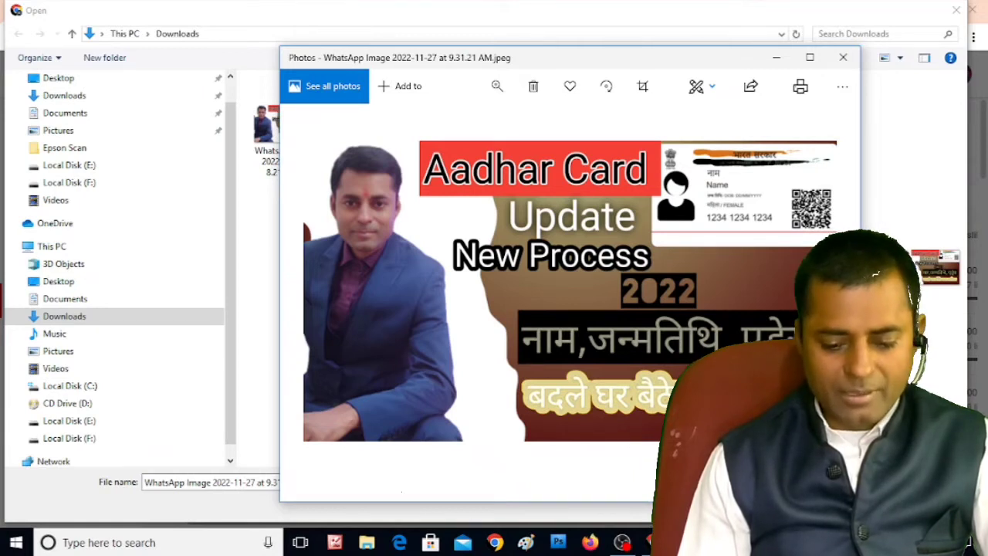
left_click(843, 57)
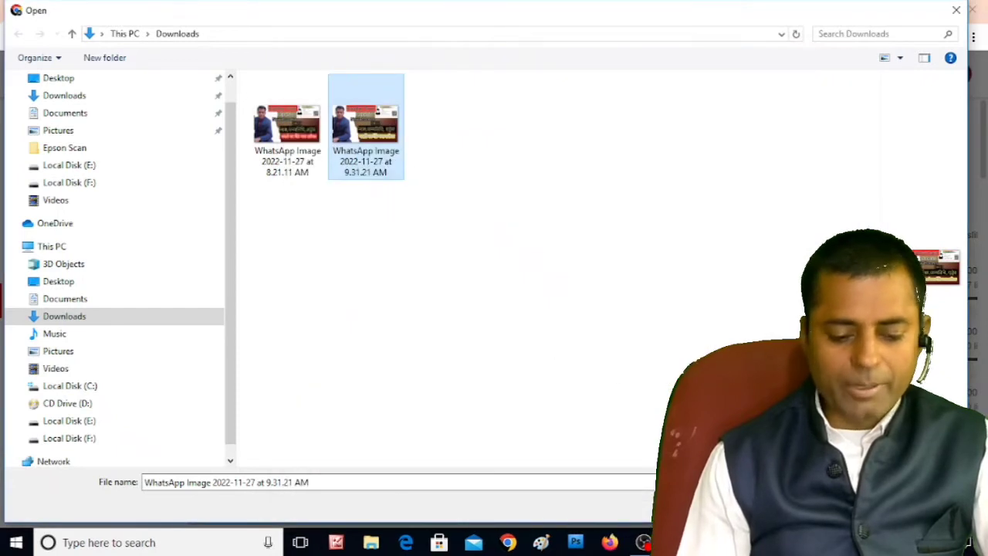
key("Return")
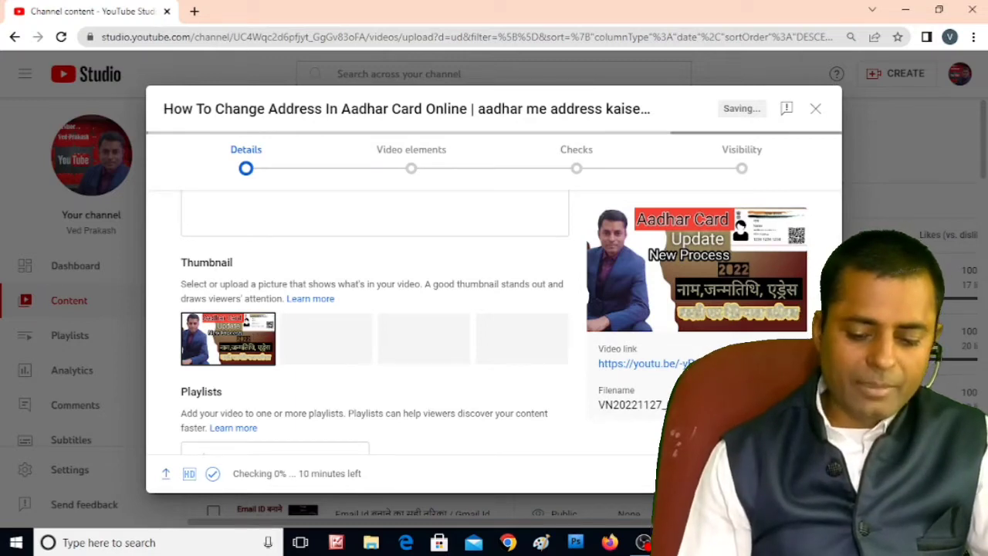
- Review the playlist and audience settings and expand the advanced age restriction options
scroll(375, 324, "down", 4)
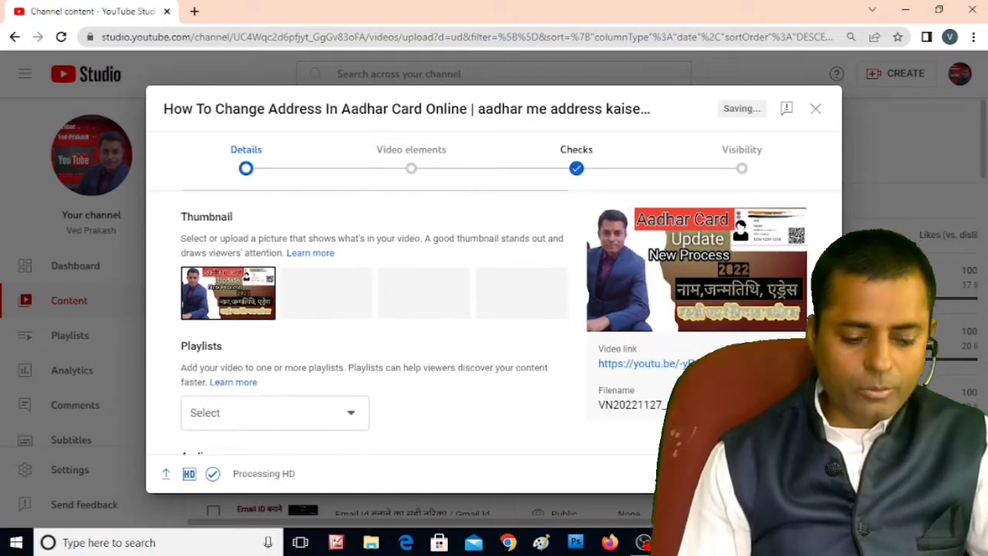
scroll(374, 324, "down", 1)
scroll(374, 325, "down", 1)
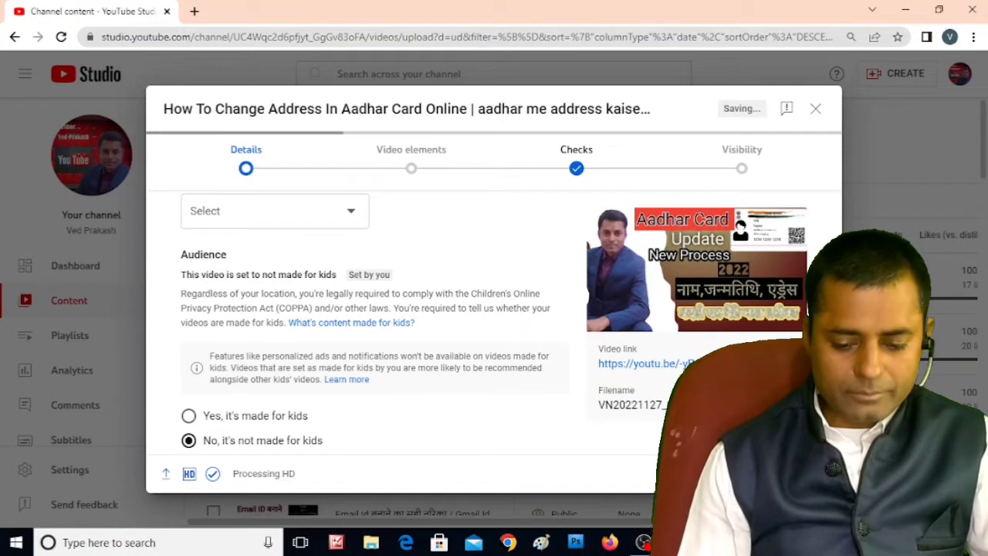
scroll(476, 314, "down", 2)
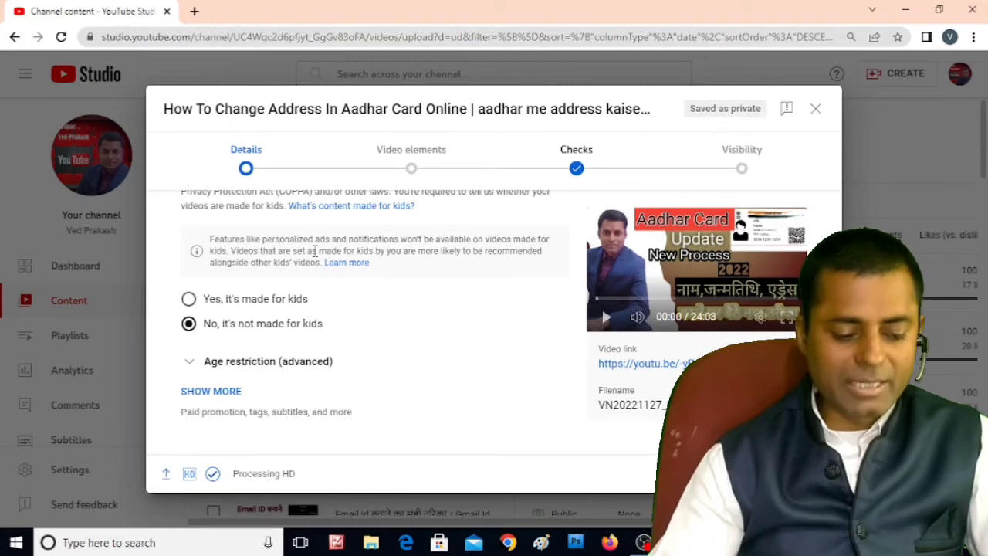
left_click(190, 366)
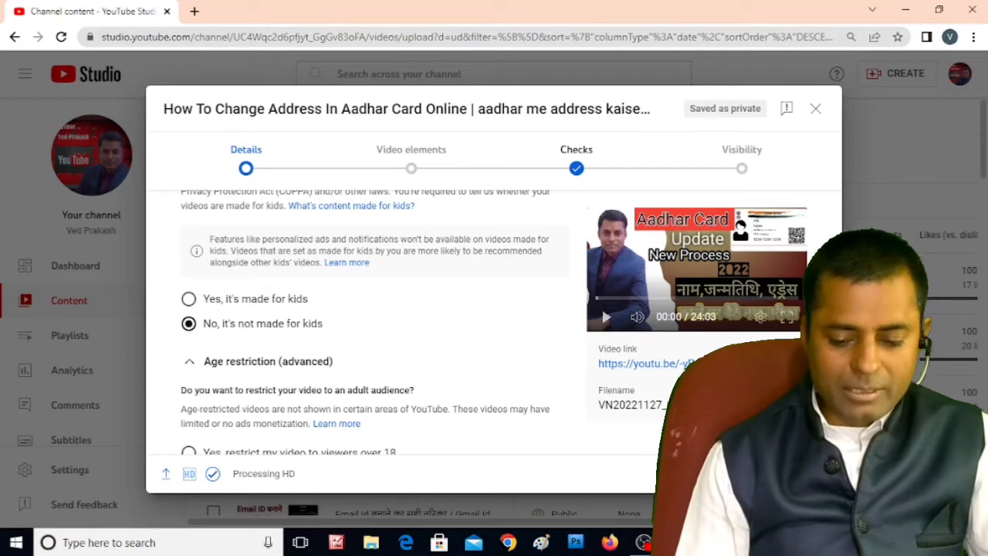
scroll(365, 322, "down", 2)
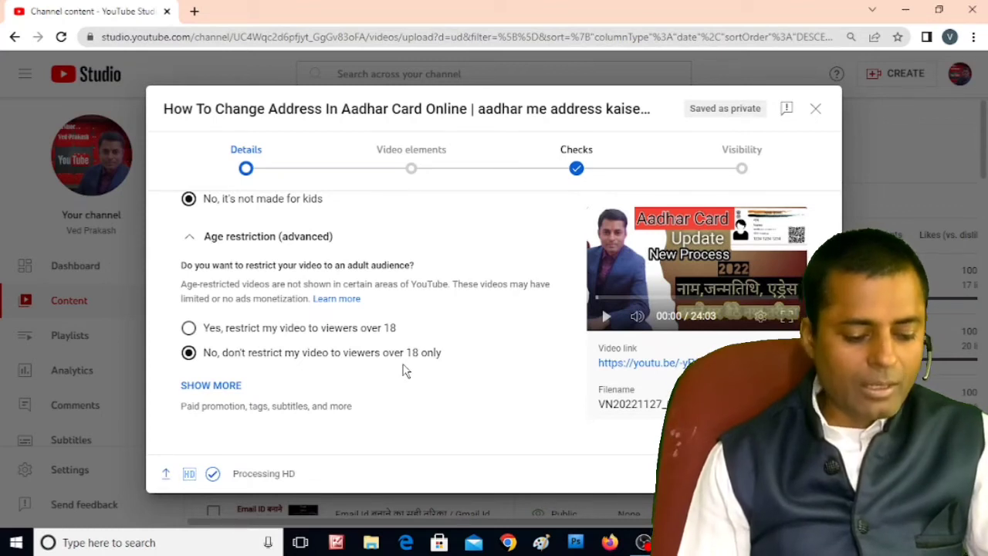
- Show the additional video settings and place the cursor in the empty tags field
left_click(220, 393)
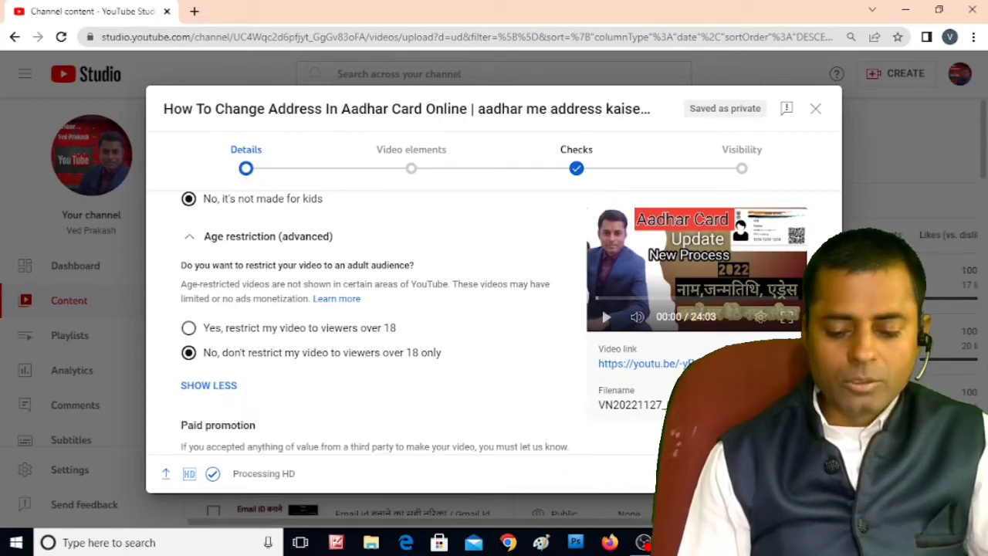
scroll(375, 321, "down", 3)
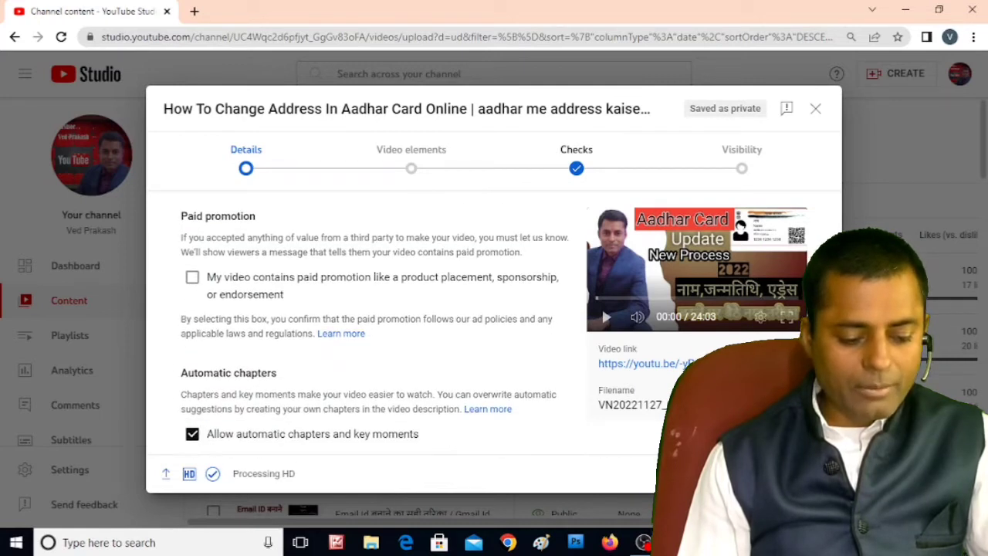
scroll(375, 321, "down", 2)
scroll(375, 322, "down", 4)
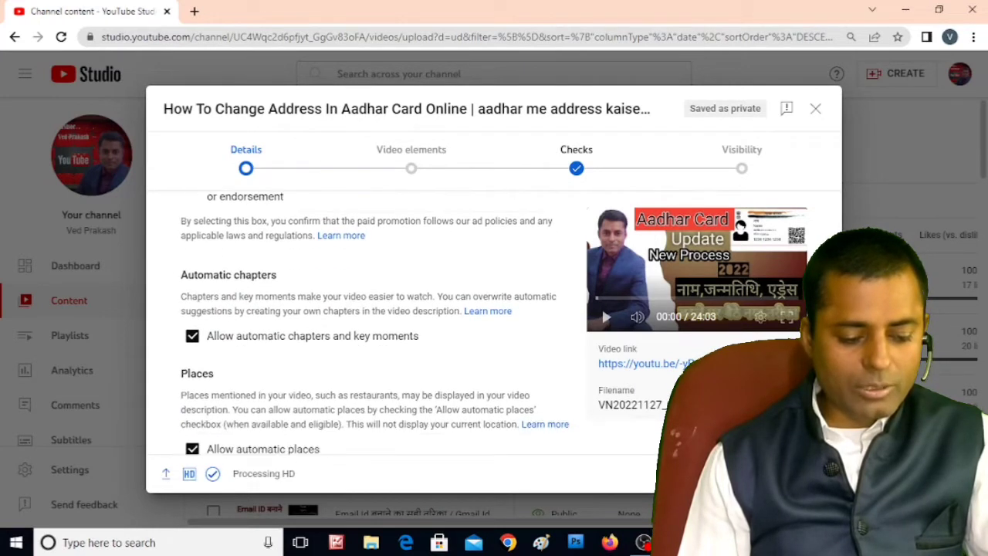
scroll(375, 321, "down", 4)
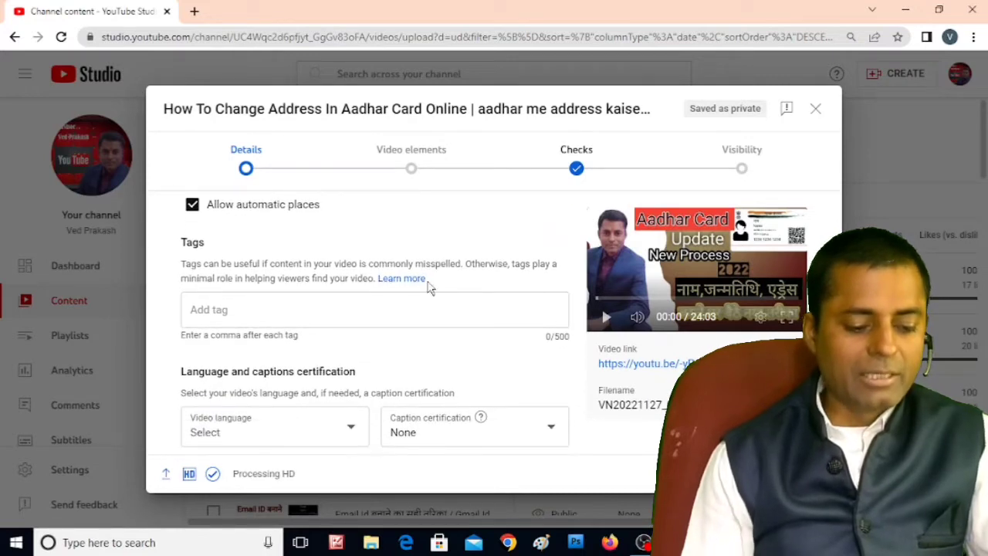
left_click(215, 302)
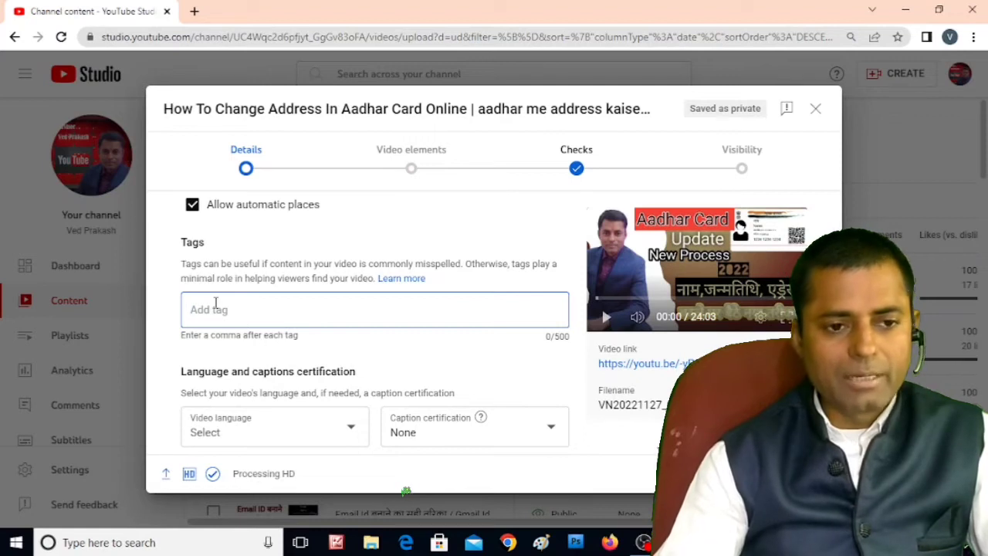
left_click(216, 303)
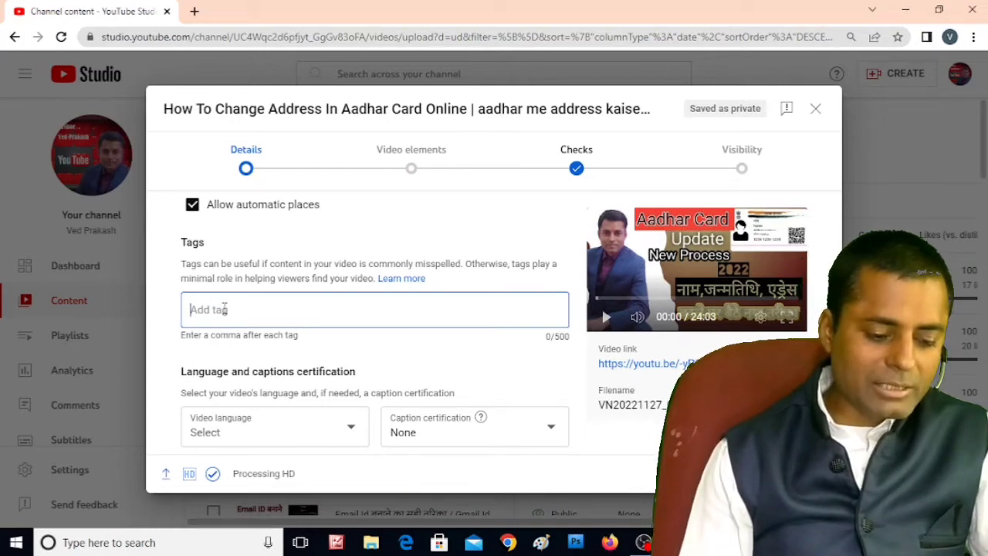
- Search Google for "tags for youtube" in a new browser tab and open the keywordtool.io YouTube tag generator
left_click(194, 12)
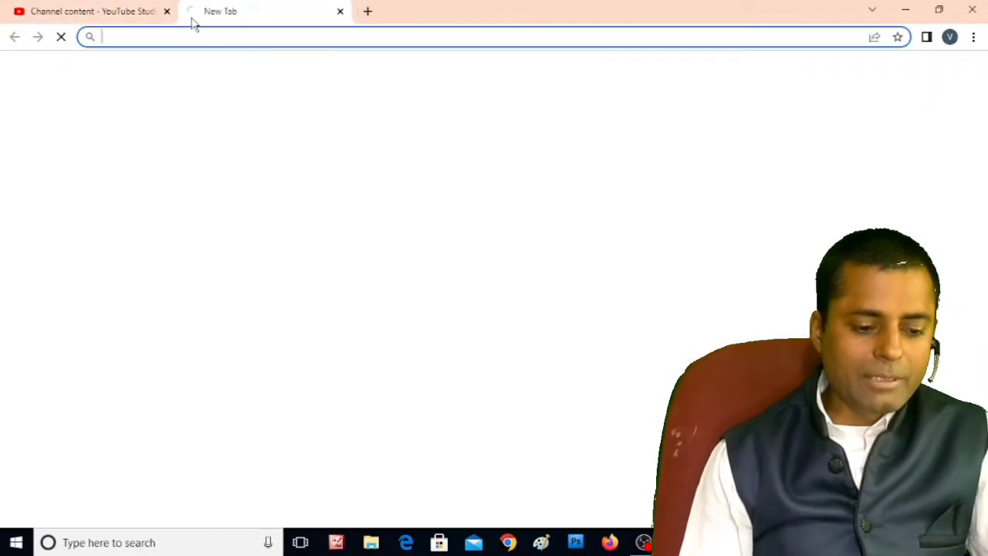
left_click(213, 37)
type("tagf")
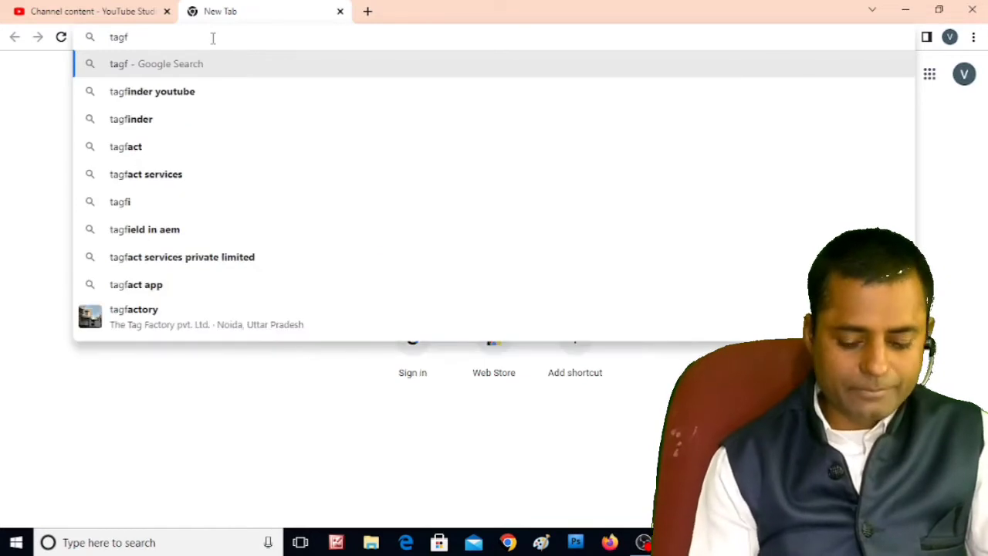
key("BackSpace")
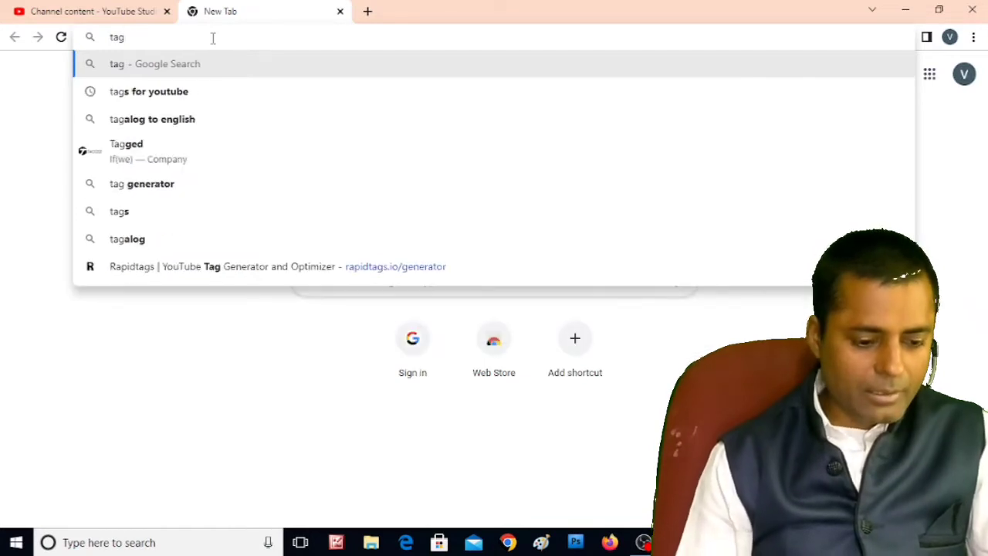
left_click(143, 102)
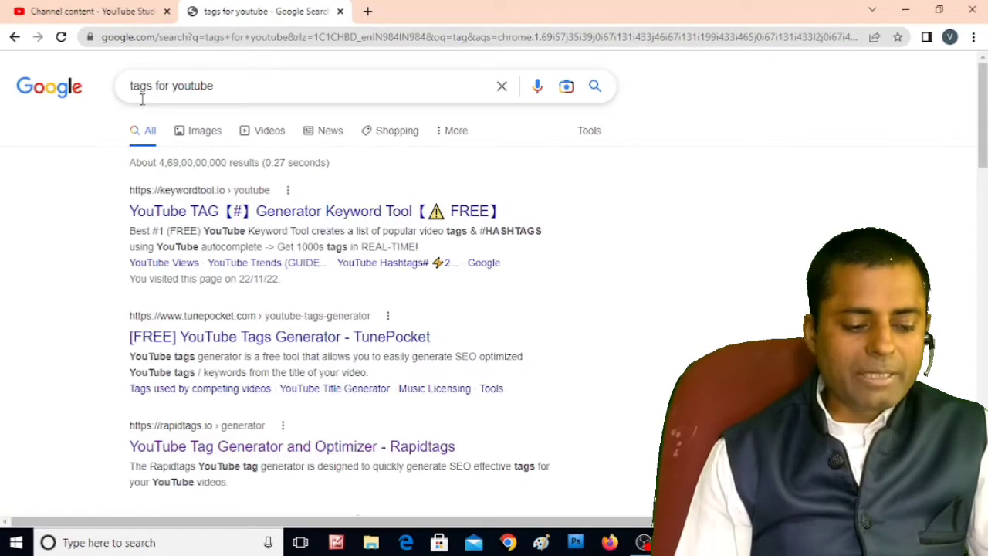
left_click(219, 194)
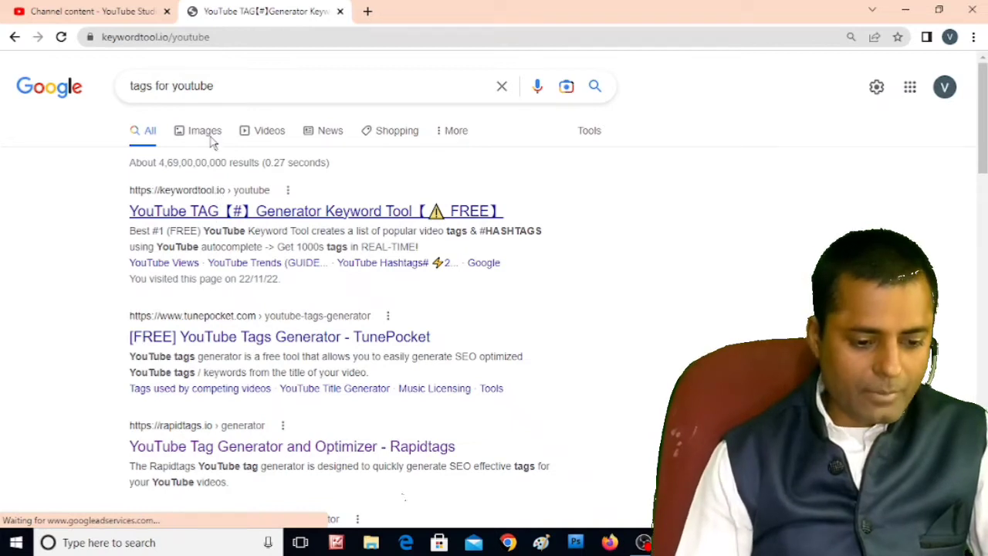
- Search for "rapid tags" and open the free YouTube tag generator on the Rapidtags site
left_click(210, 37)
type("rapid")
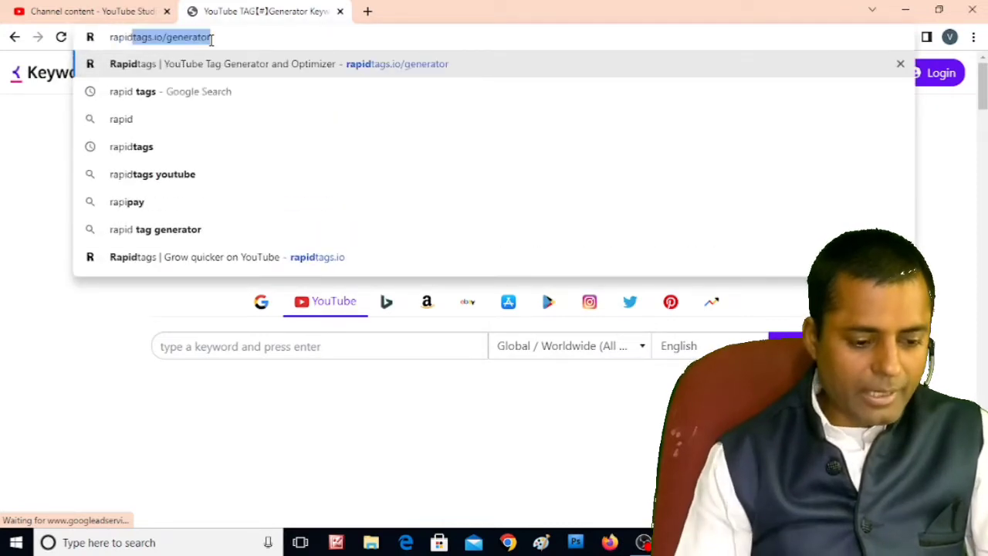
left_click(157, 122)
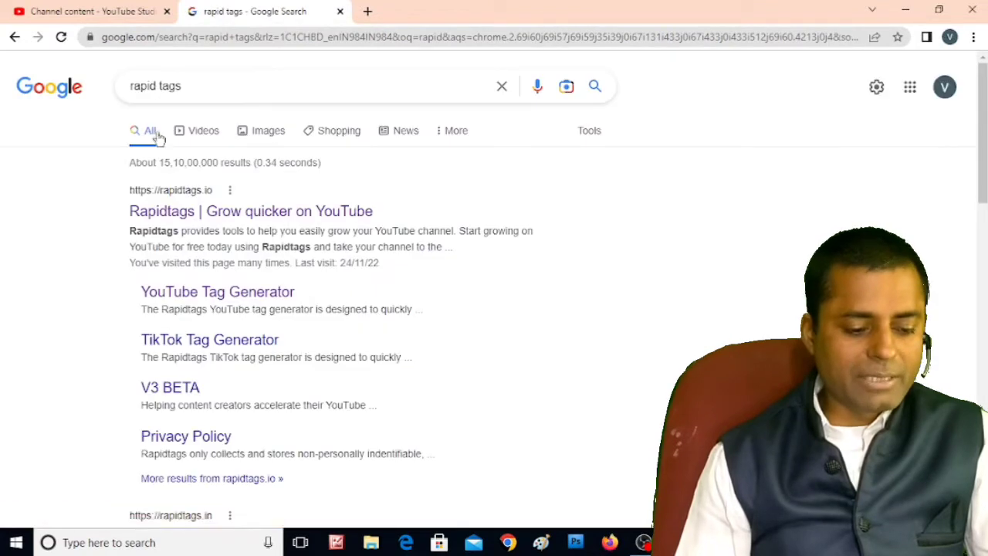
left_click(182, 195)
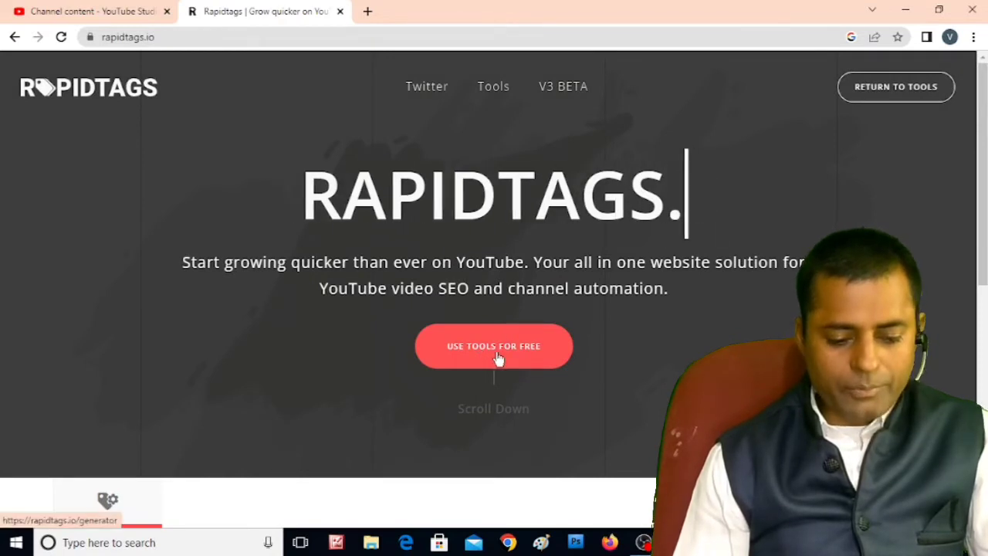
left_click(498, 357)
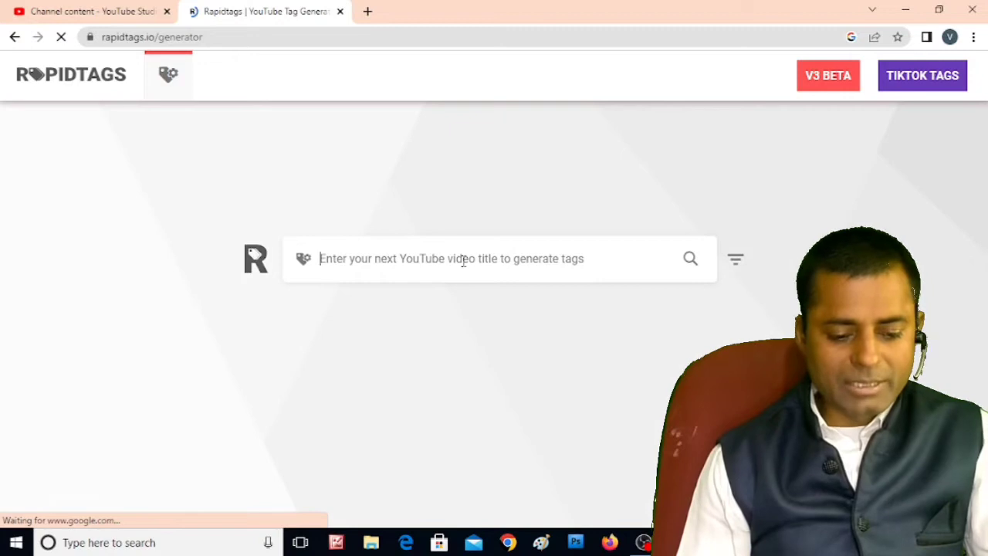
- Generate YouTube tags for "aadhar" and copy the whole resulting tag list
left_click(463, 261)
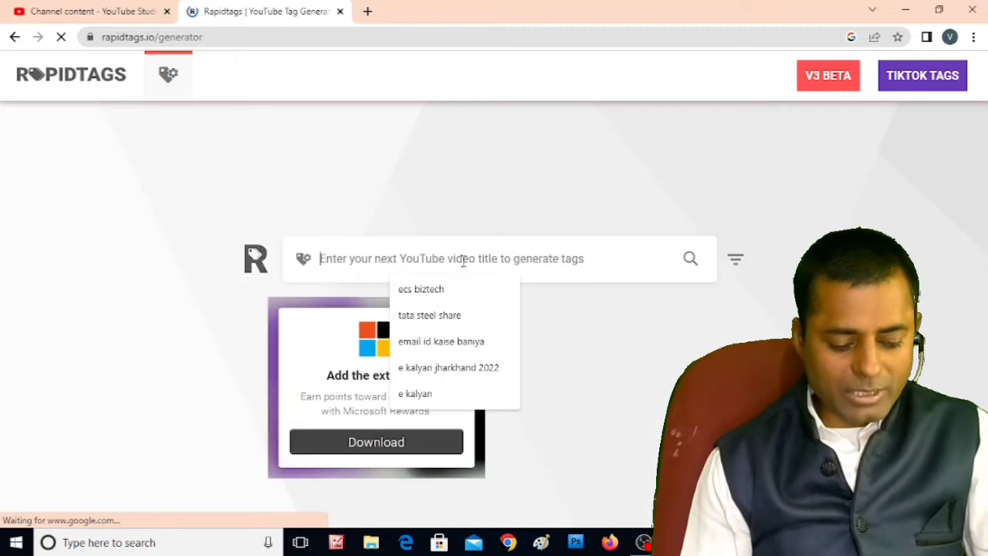
type("4")
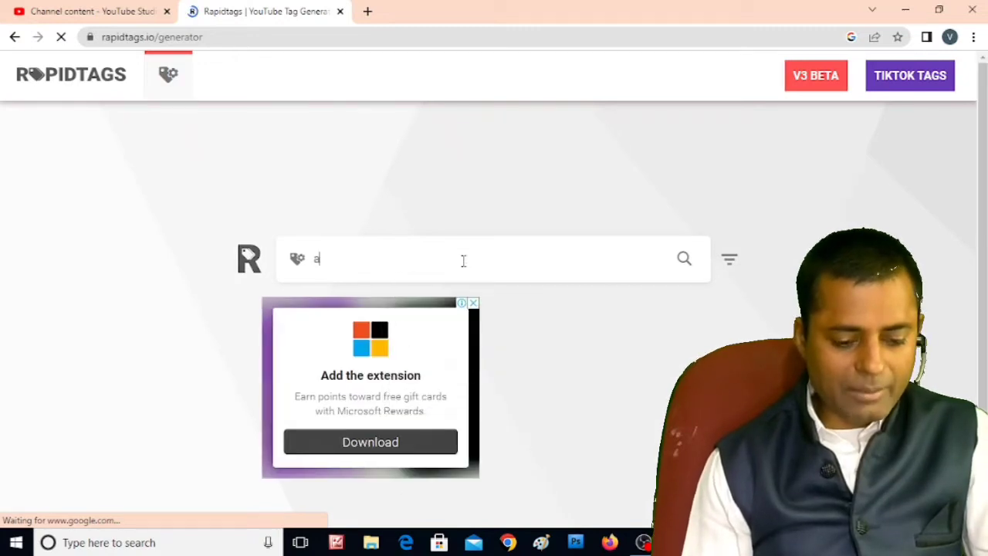
type("aa")
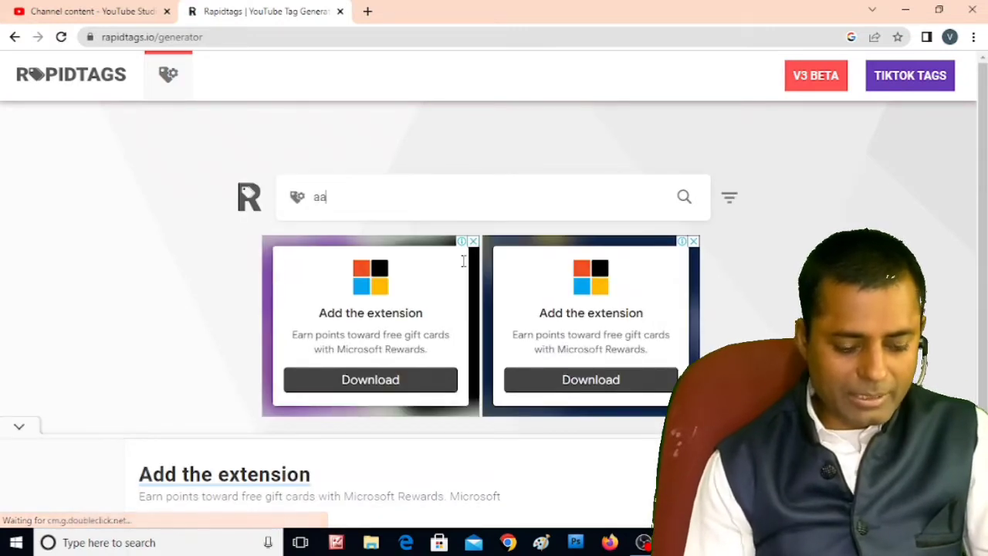
type("dhar")
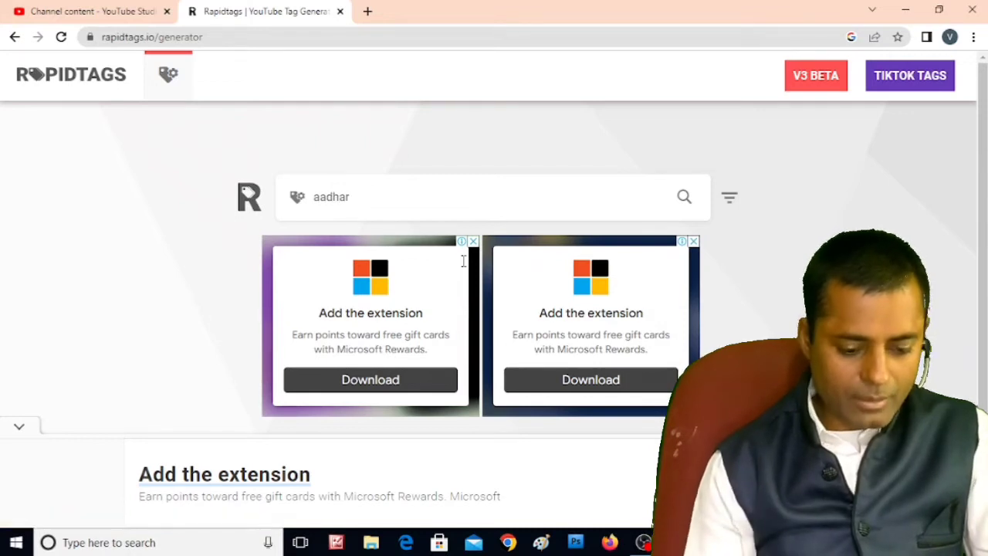
type(" card")
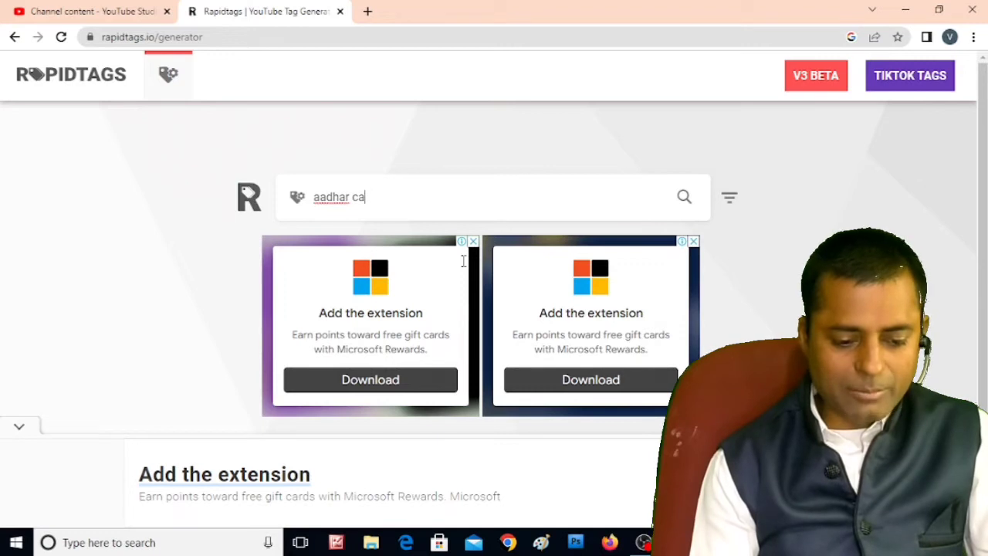
left_click(684, 199)
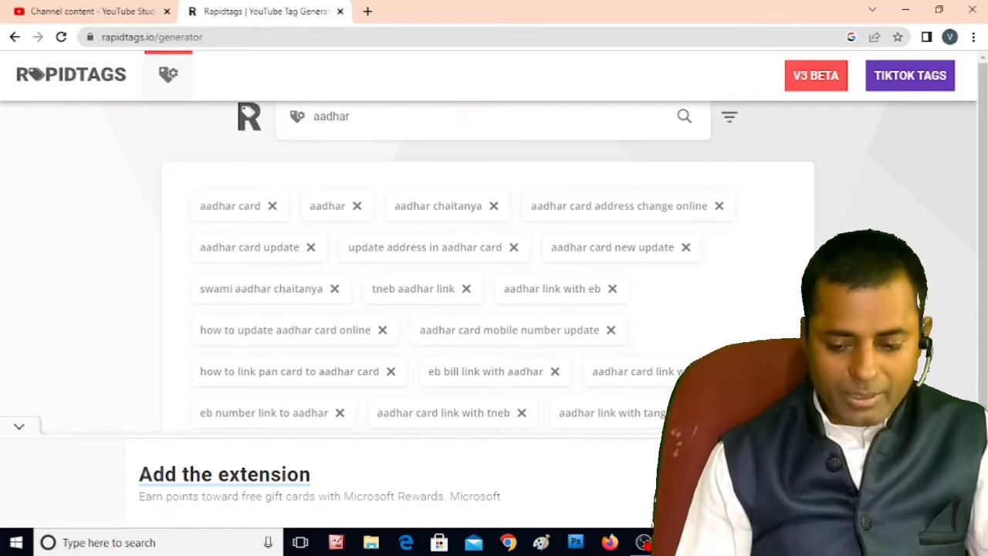
left_click_drag(986, 239, 986, 329)
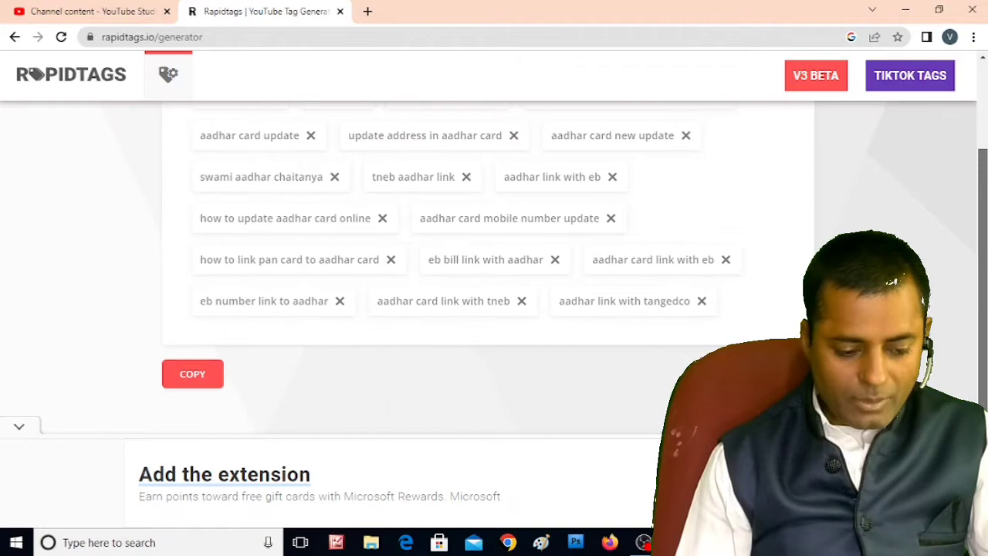
left_click(200, 378)
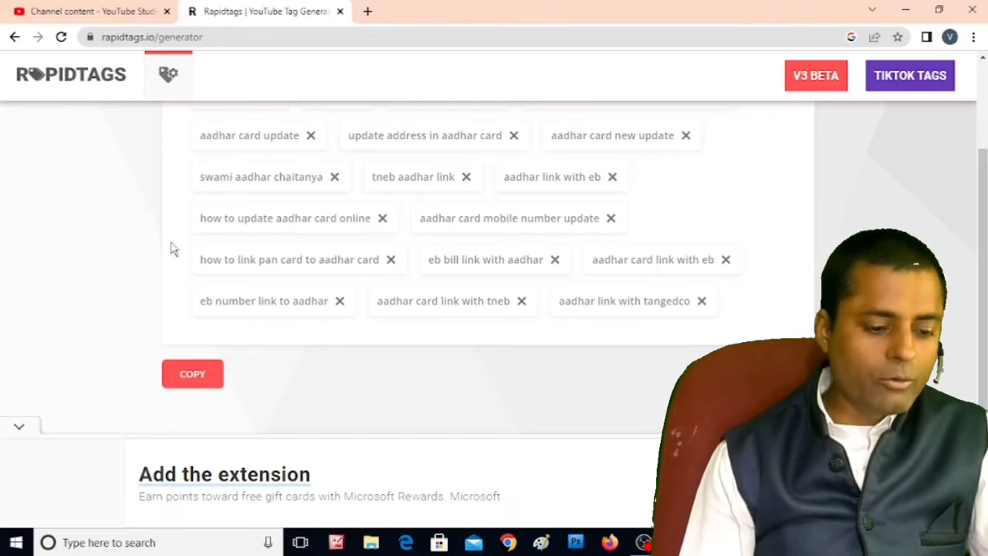
- Return to the video's details in YouTube Studio and paste the copied Aadhar tags into the tags field
left_click(135, 13)
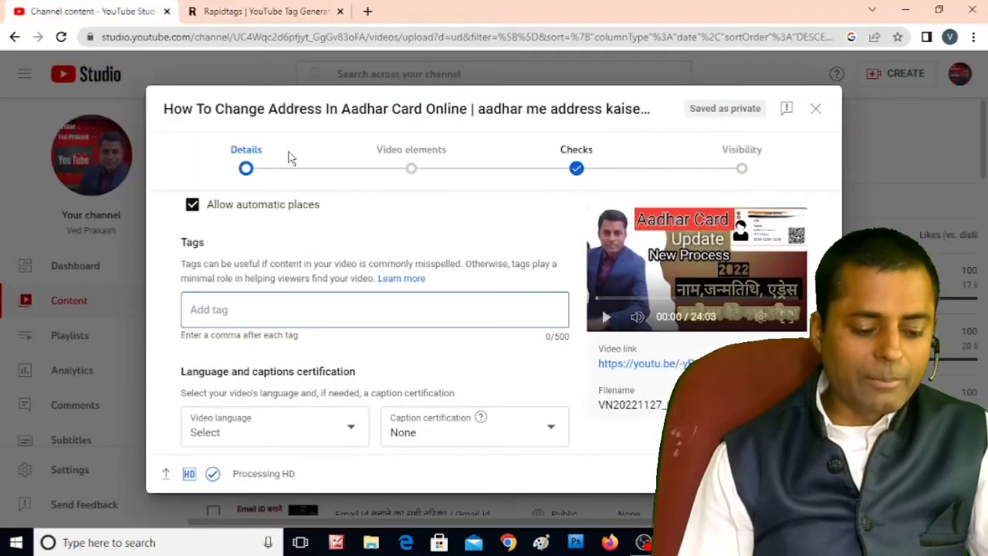
left_click(230, 310)
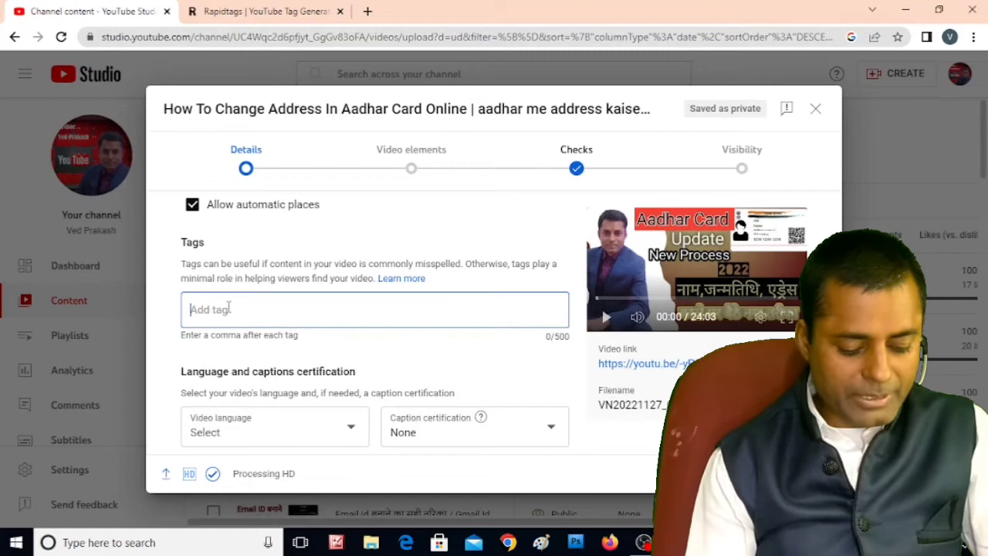
key("ctrl+v")
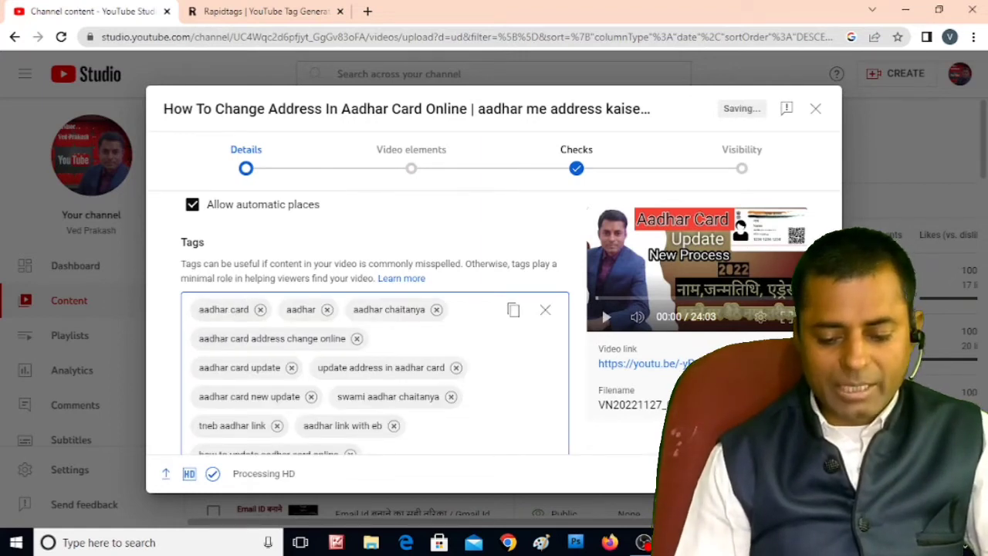
scroll(391, 348, "down", 5)
scroll(391, 348, "up", 2)
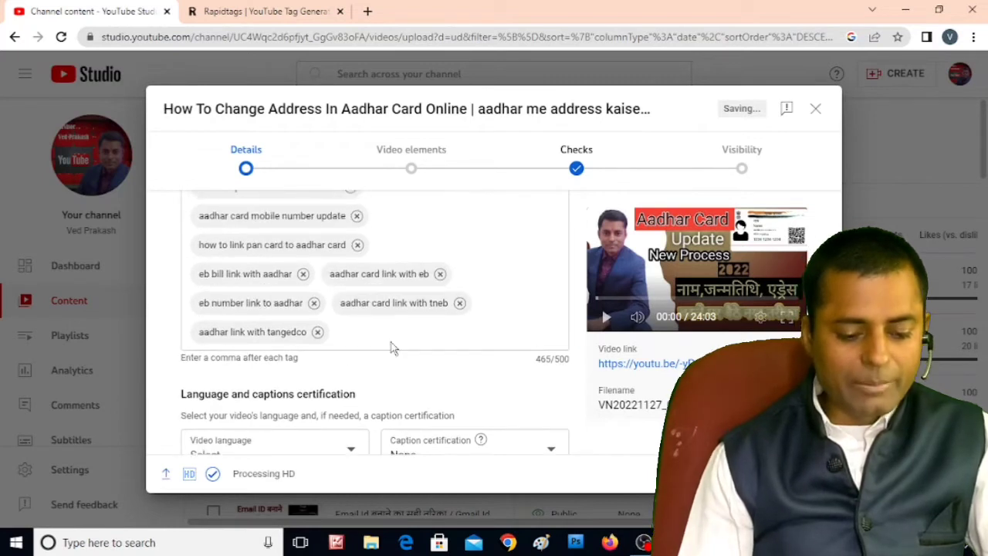
- Add two more tags after the pasted ones: the channel owner's first name and full name
left_click(342, 333)
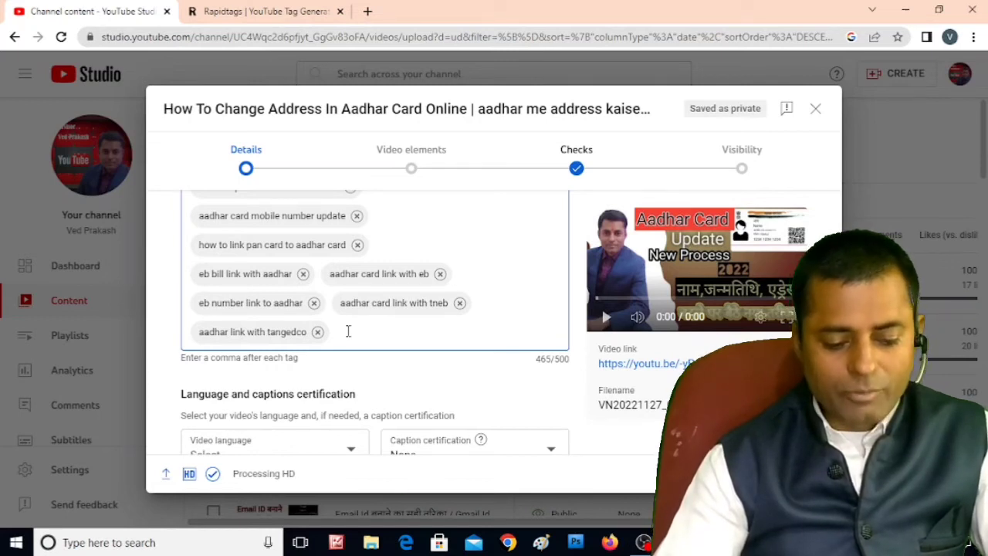
type("ved")
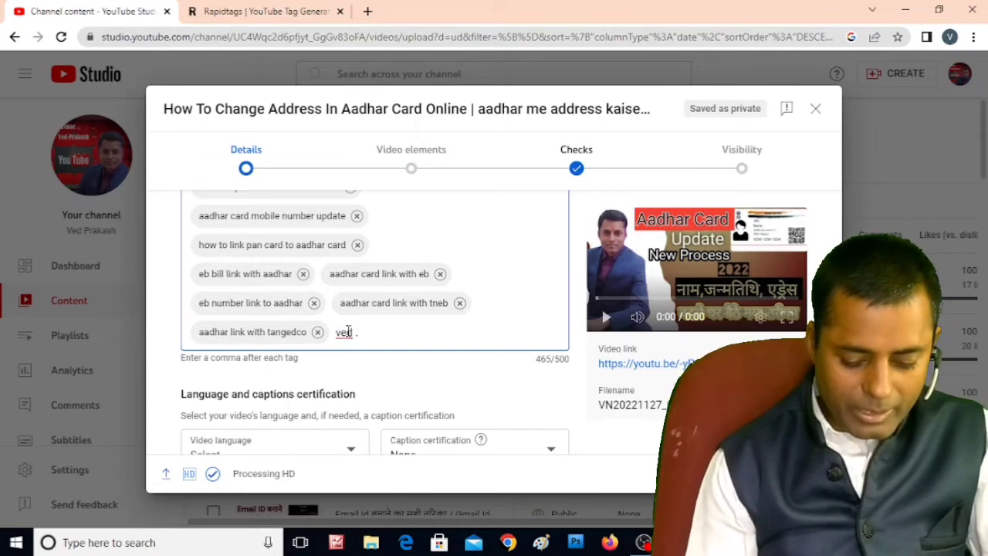
type(" ,ved p")
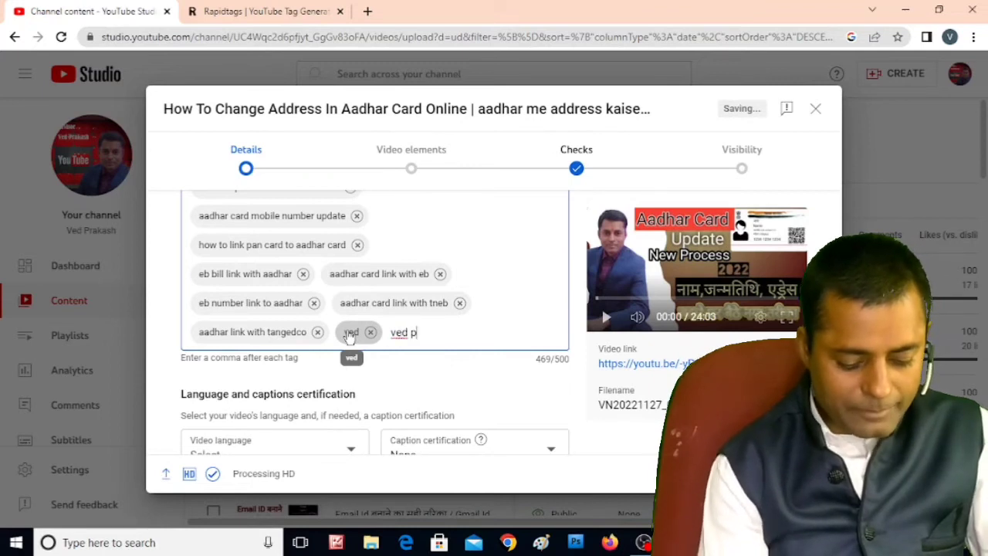
type("rakash ")
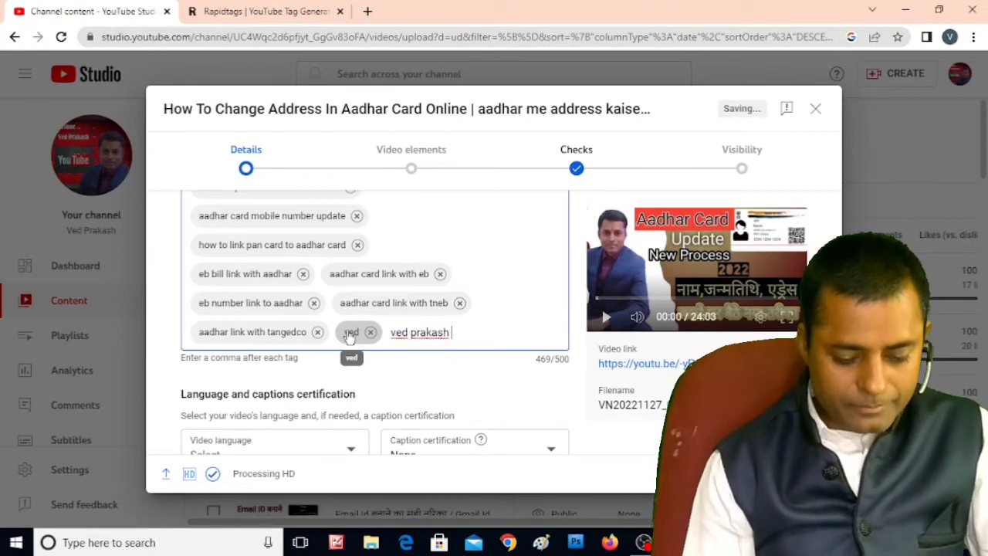
type(",")
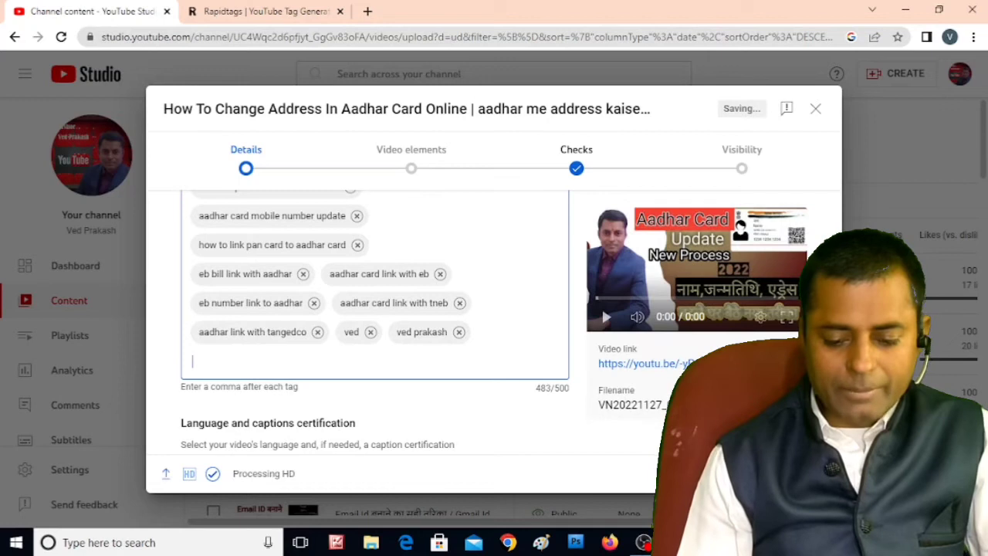
- Keep the remaining detail settings as they are and advance past Video elements and Checks to the Visibility stage
scroll(375, 321, "down", 3)
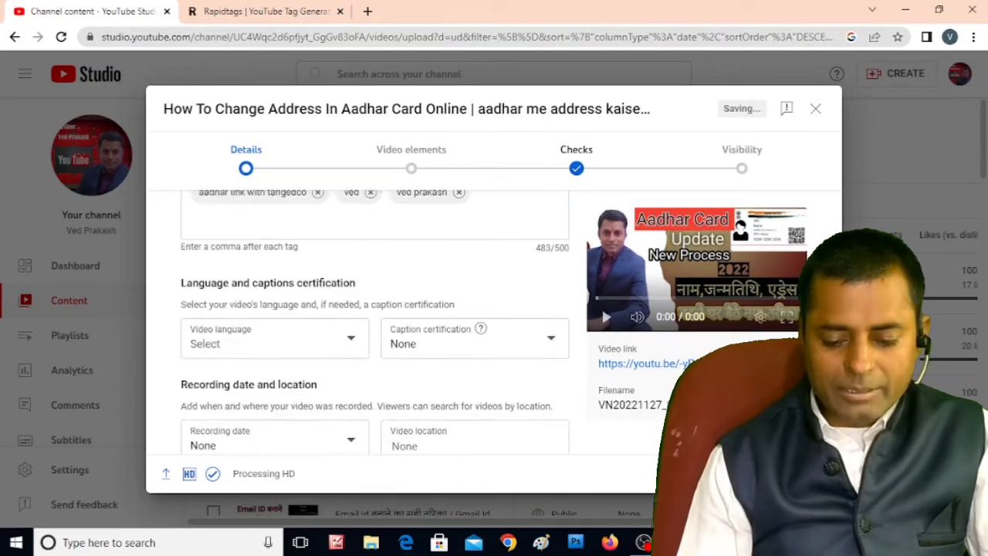
scroll(375, 321, "down", 3)
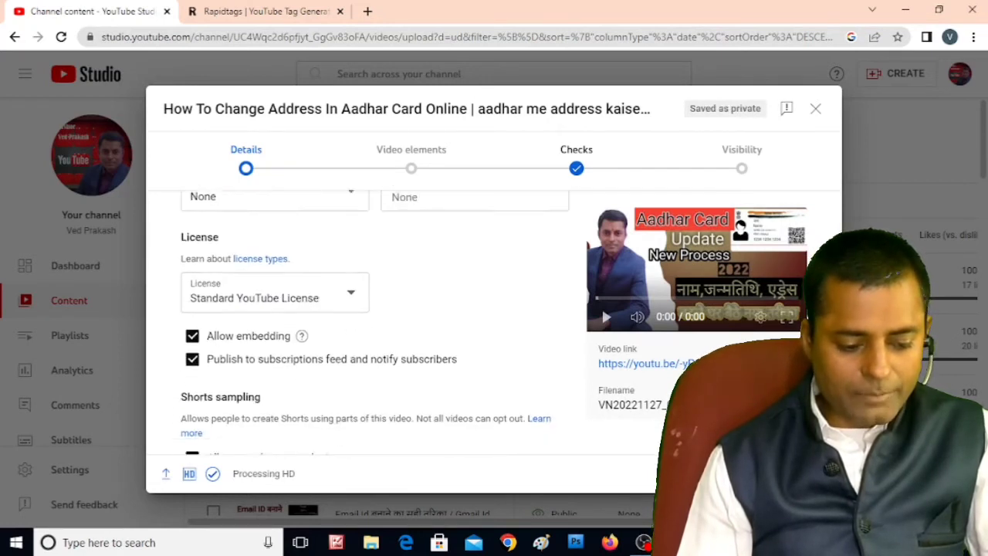
scroll(366, 321, "down", 3)
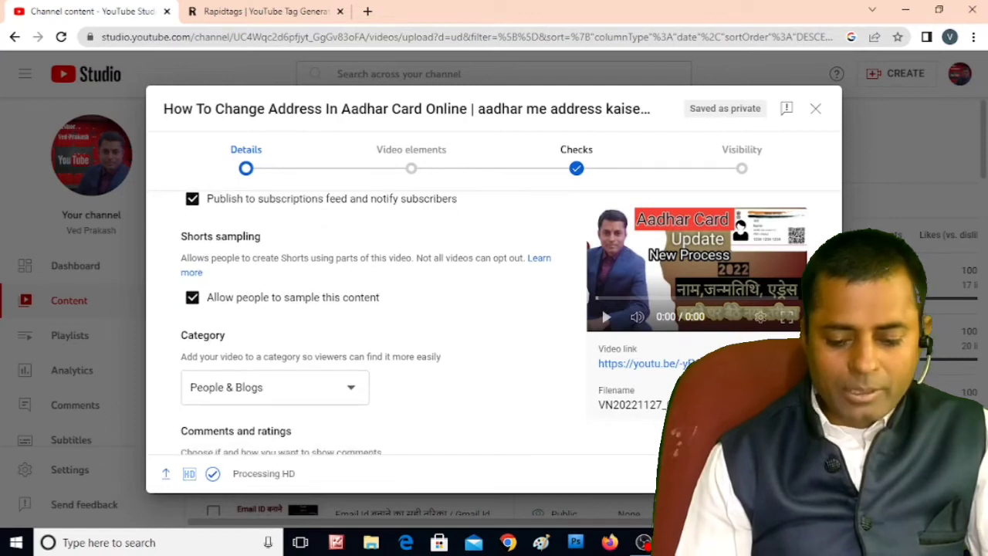
scroll(366, 321, "down", 1)
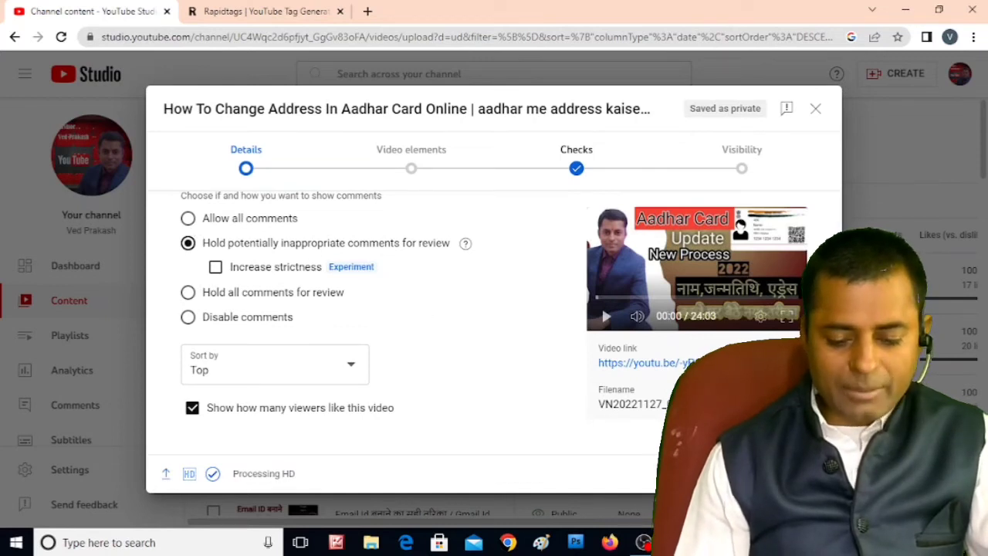
left_click(807, 474)
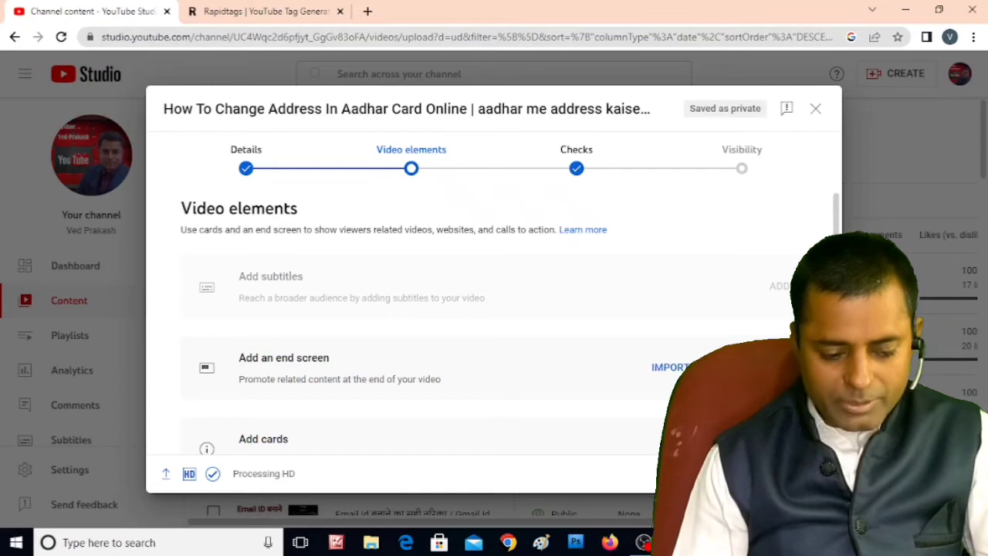
left_click(803, 473)
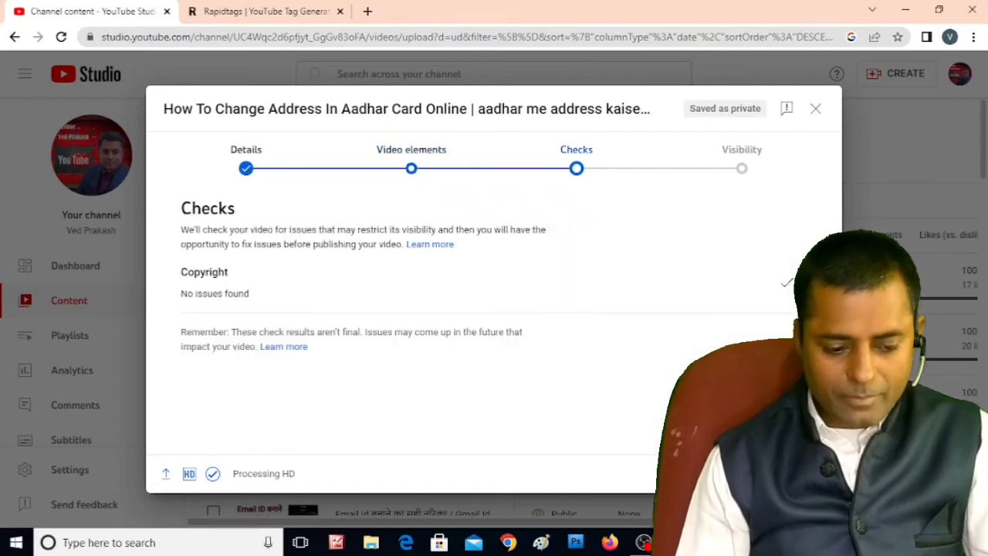
left_click(803, 473)
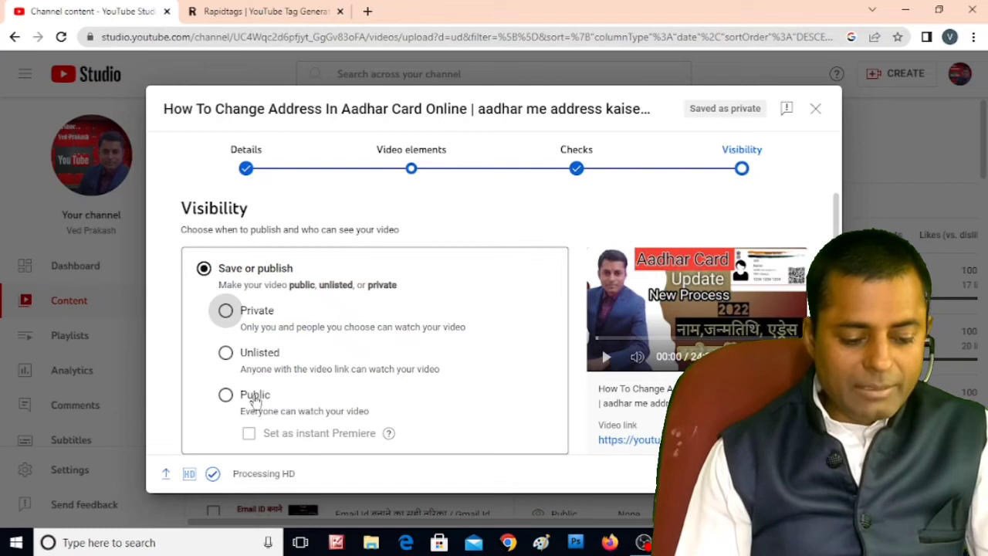
- Save the Aadhar address video with Unlisted visibility and close the sharing dialog
left_click(225, 355)
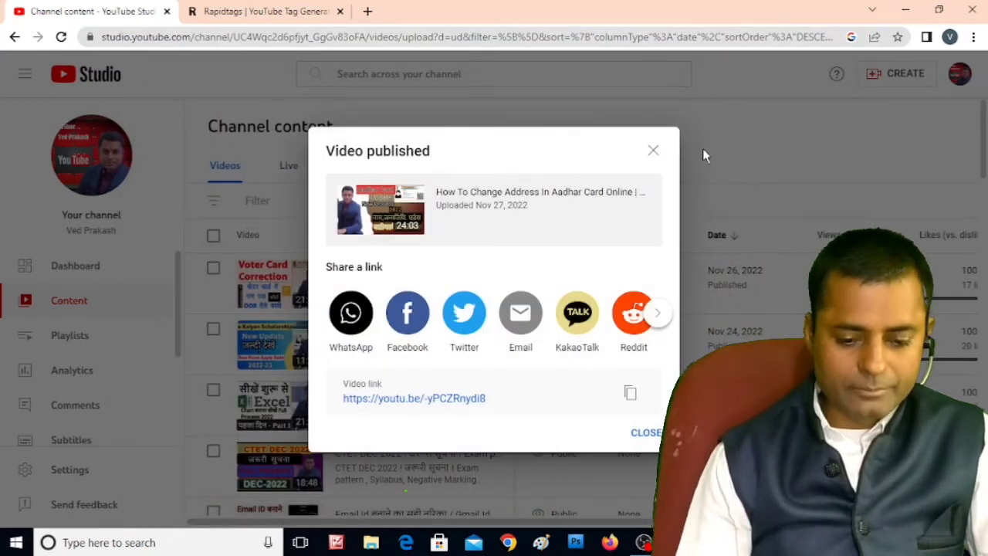
left_click(653, 151)
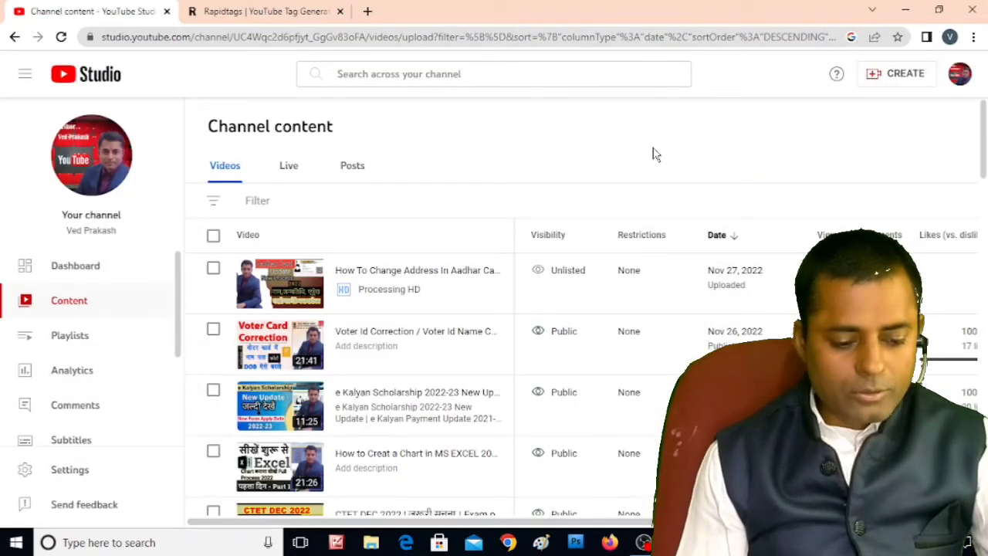
- Change the visibility of the Aadhar address video in the channel content list to Public and publish it
mouse_move(332, 279)
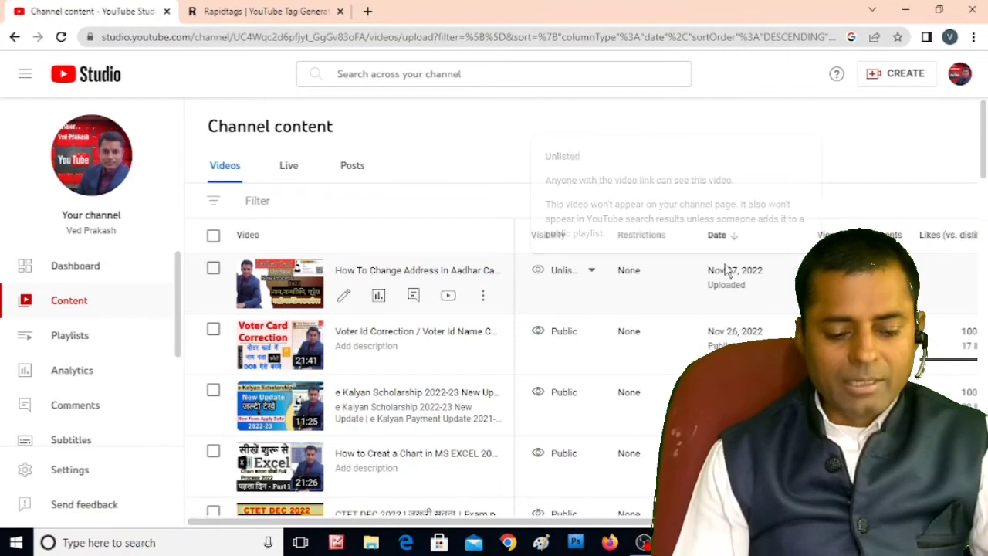
mouse_move(583, 311)
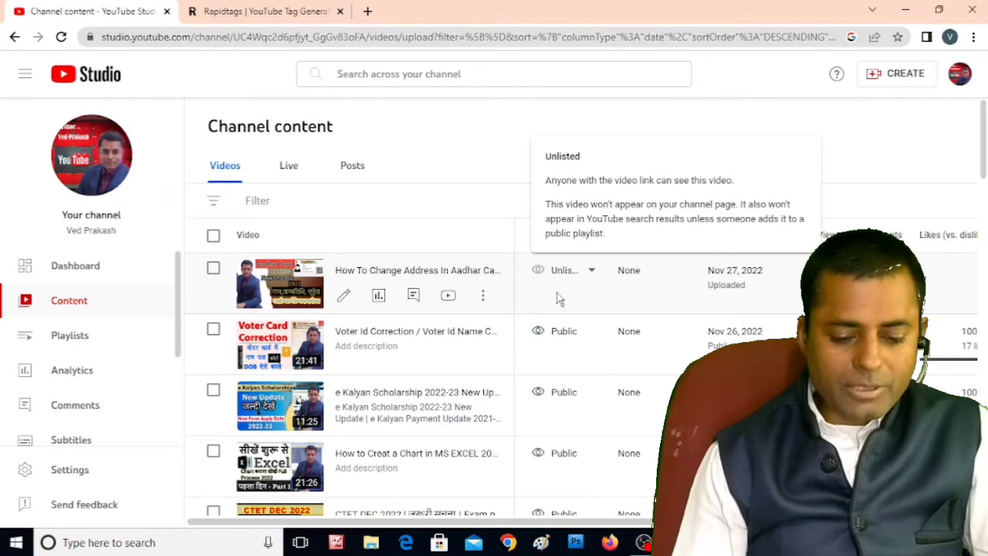
left_click(592, 270)
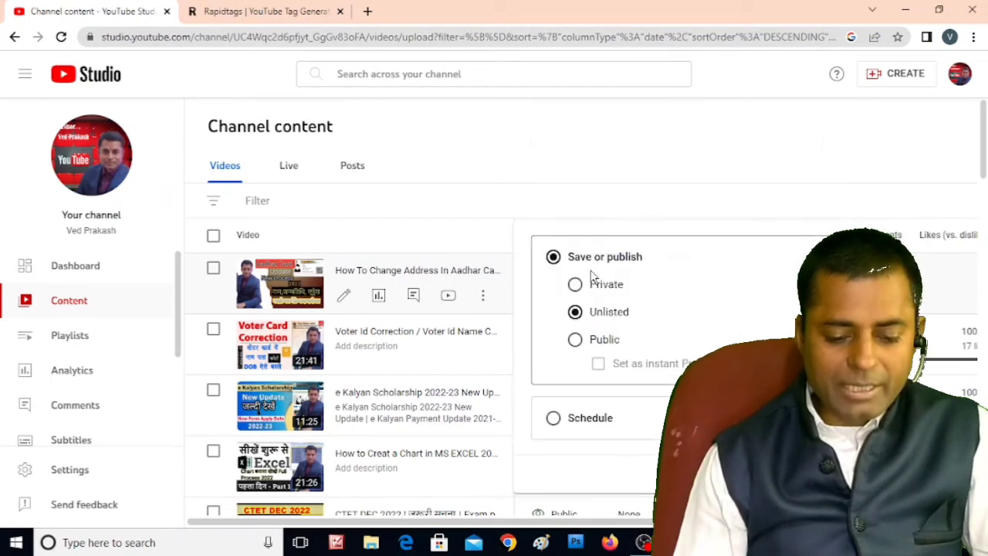
left_click(576, 341)
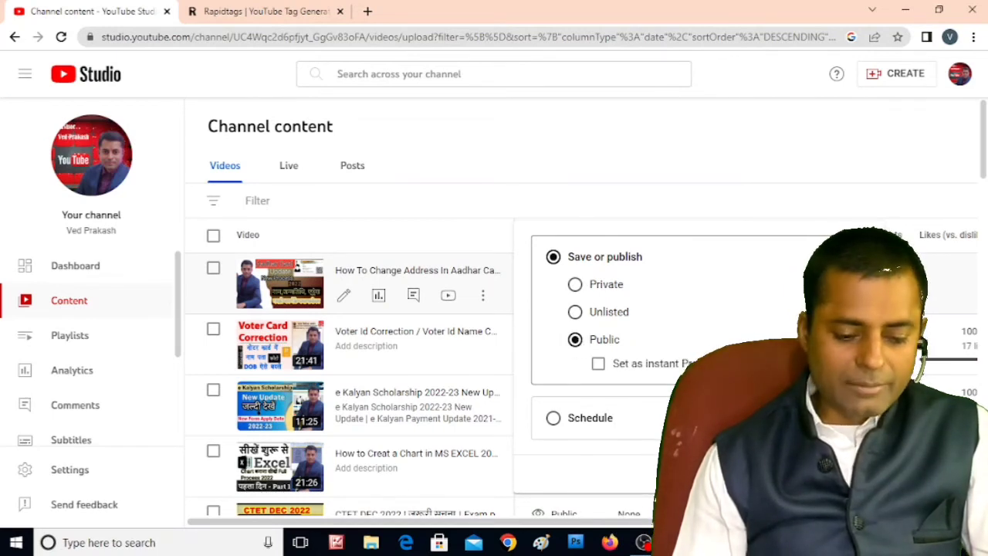
left_click(783, 471)
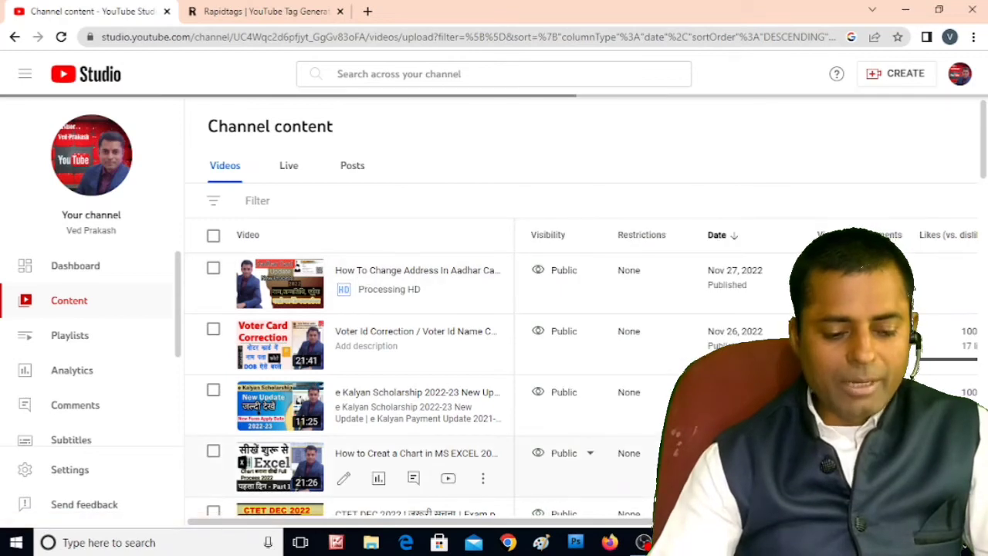